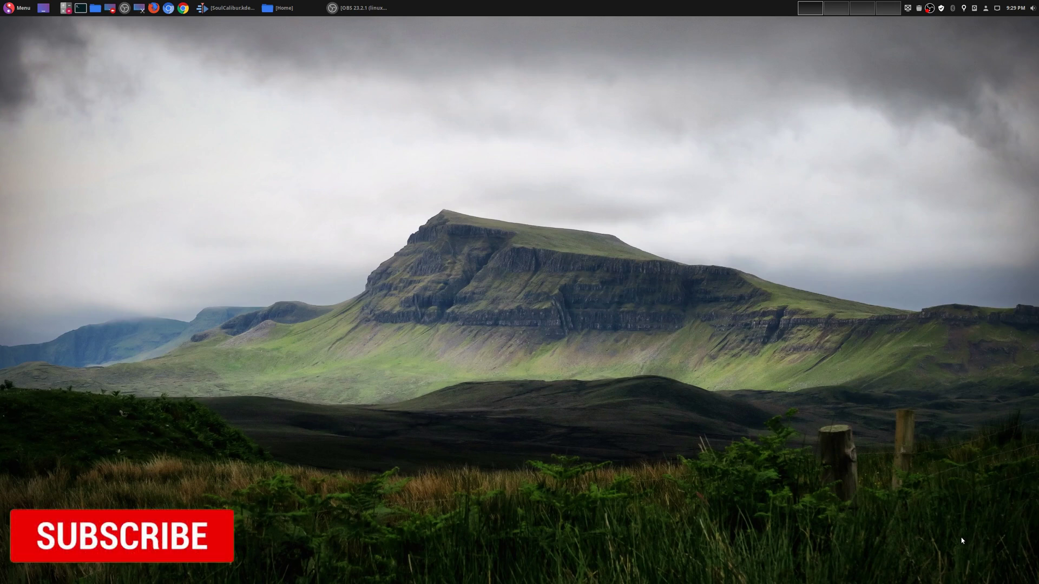
Raise the Kdenlive window showing SoulCalibur.kdenlive from the taskbar.
left_click(238, 8)
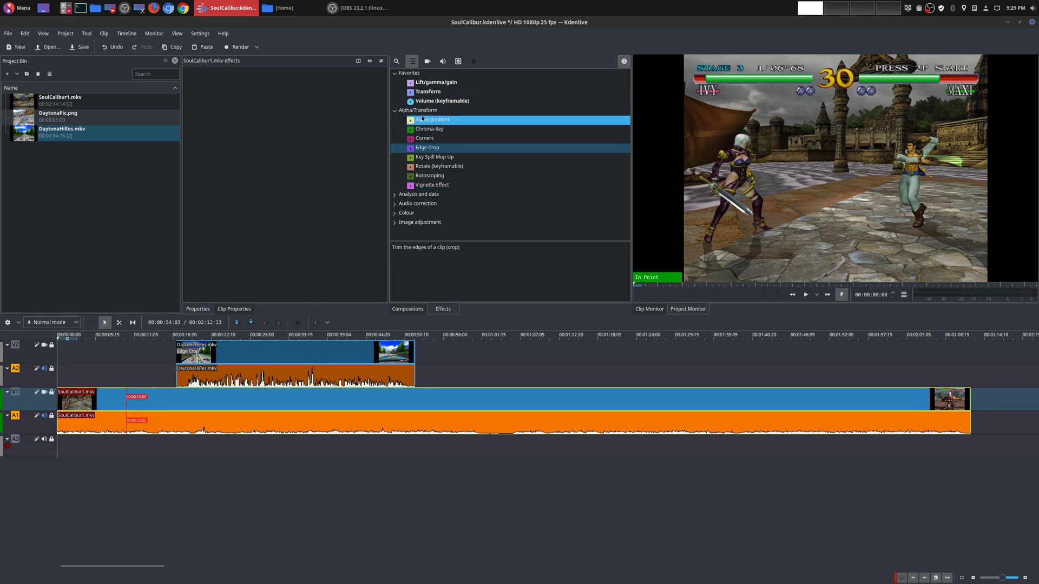
Find the Transform effect and drop it onto the SoulCalibur1.mkv clip on track V1.
left_click(395, 74)
left_click(395, 73)
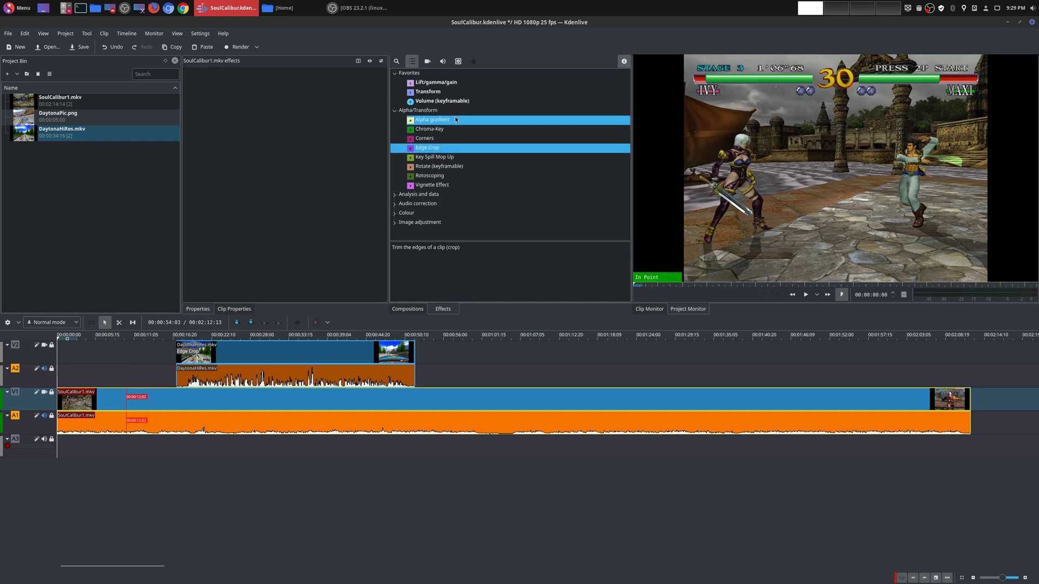
key("ctrl+f")
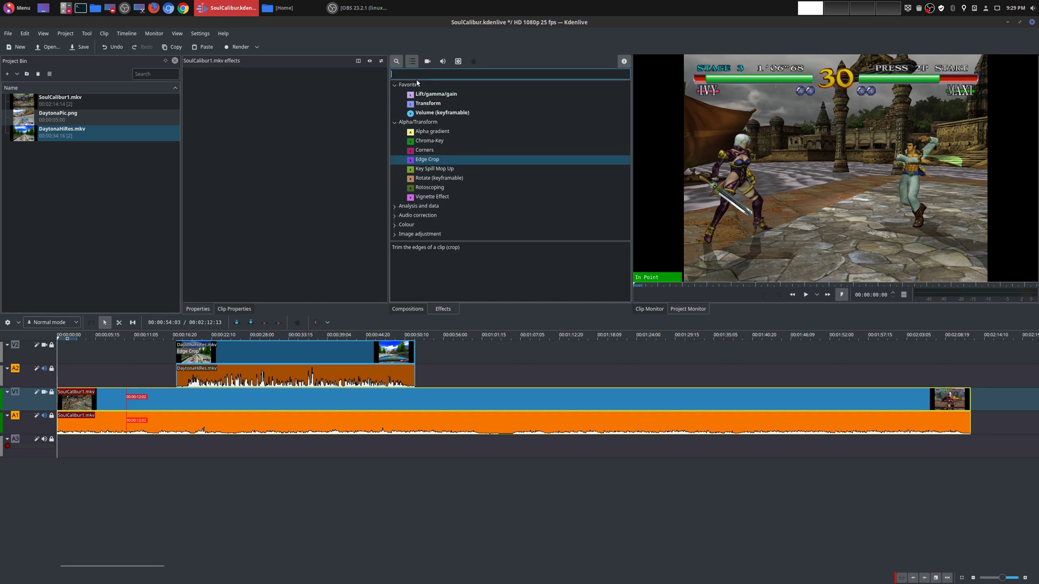
type("transf")
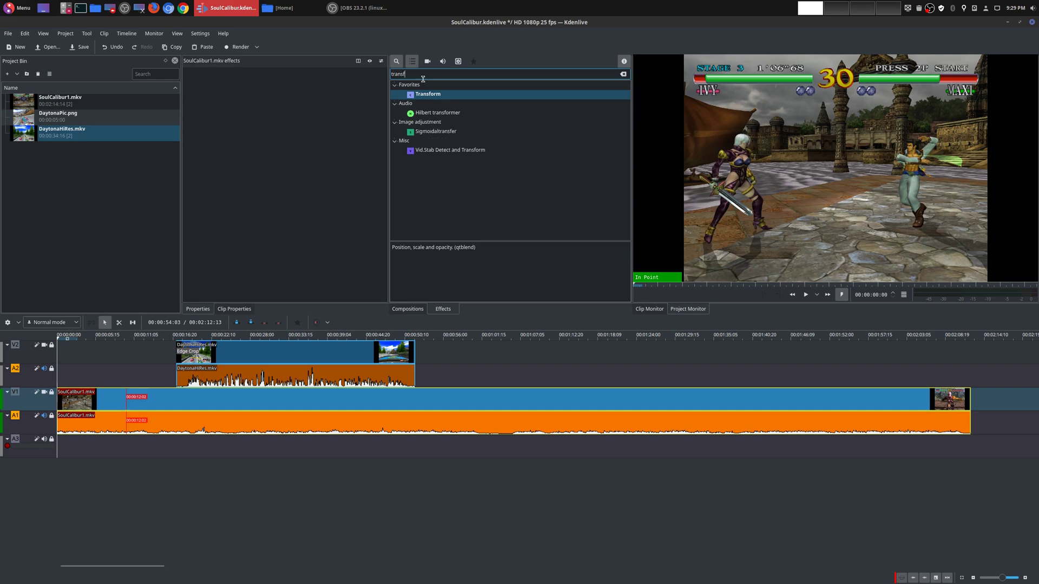
left_click(624, 74)
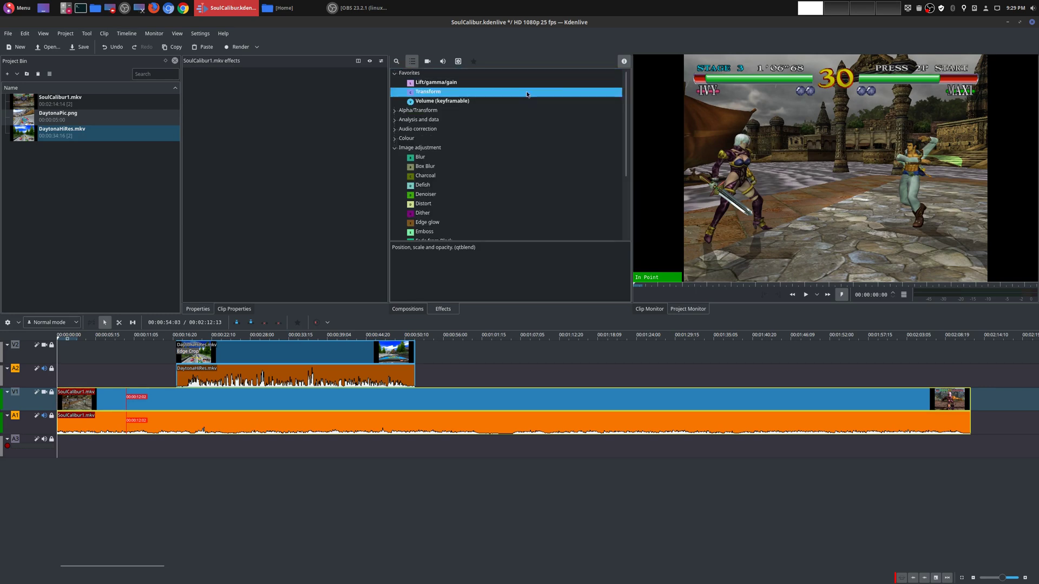
mouse_move(447, 93)
left_mouse_down()
mouse_move(391, 120)
mouse_move(209, 257)
mouse_move(90, 403)
left_mouse_up()
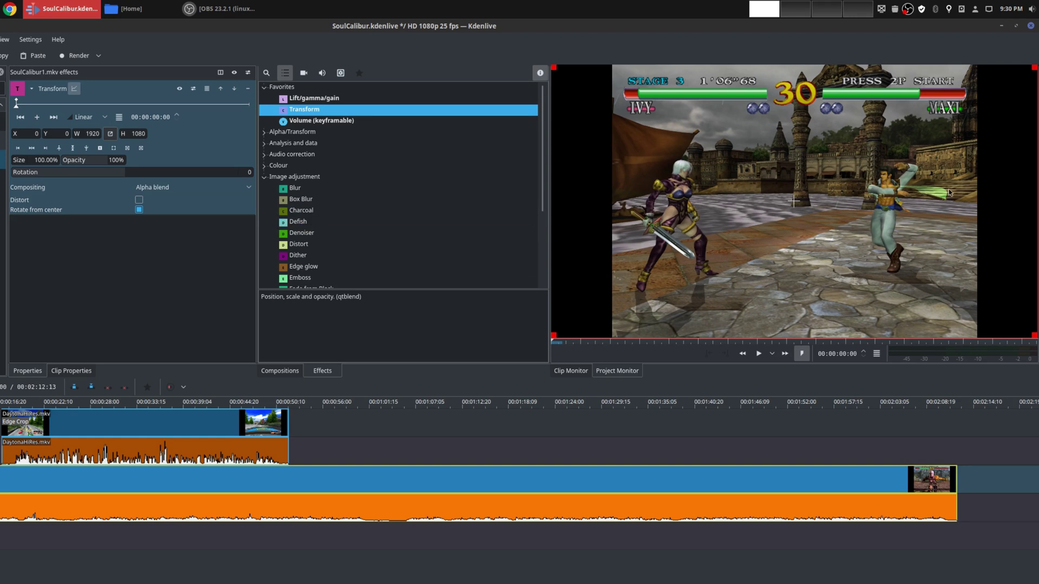
Scale the SoulCalibur clip down to 20.37% (458×220) at X 757, Y 452.
mouse_move(1027, 117)
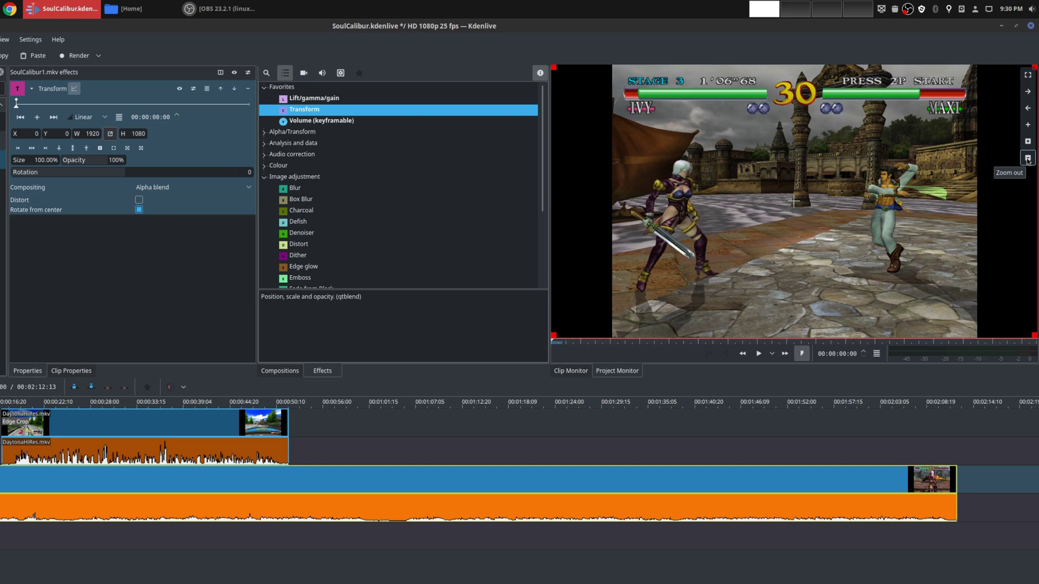
left_click(1027, 158)
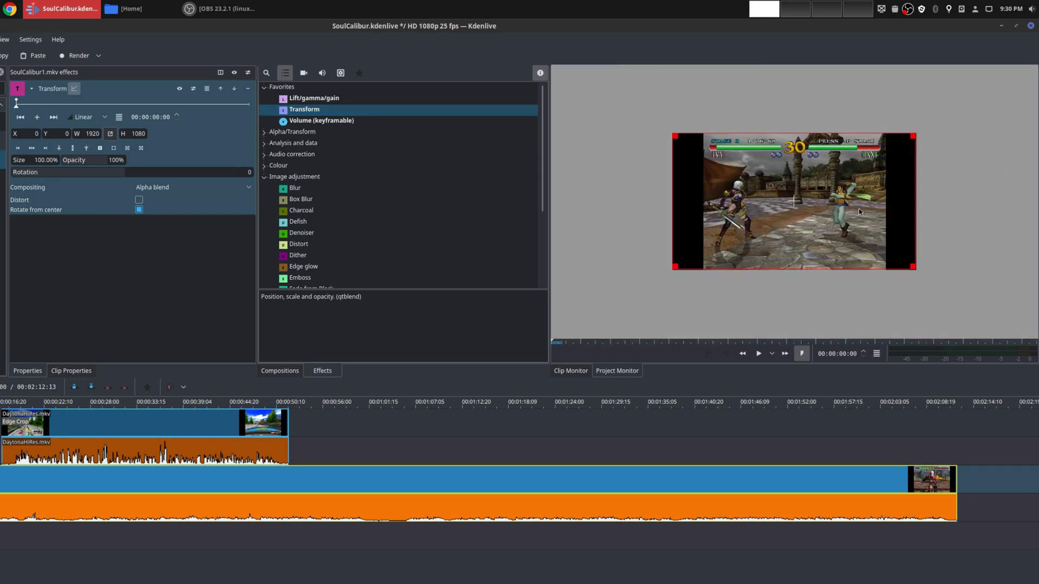
left_click_drag(675, 271, 805, 195)
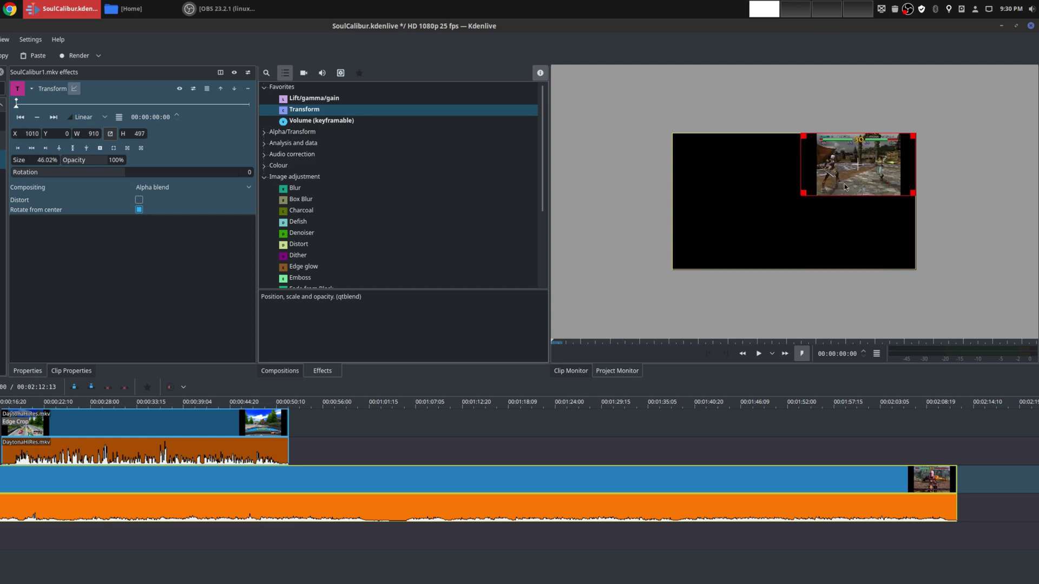
left_click_drag(861, 162, 801, 189)
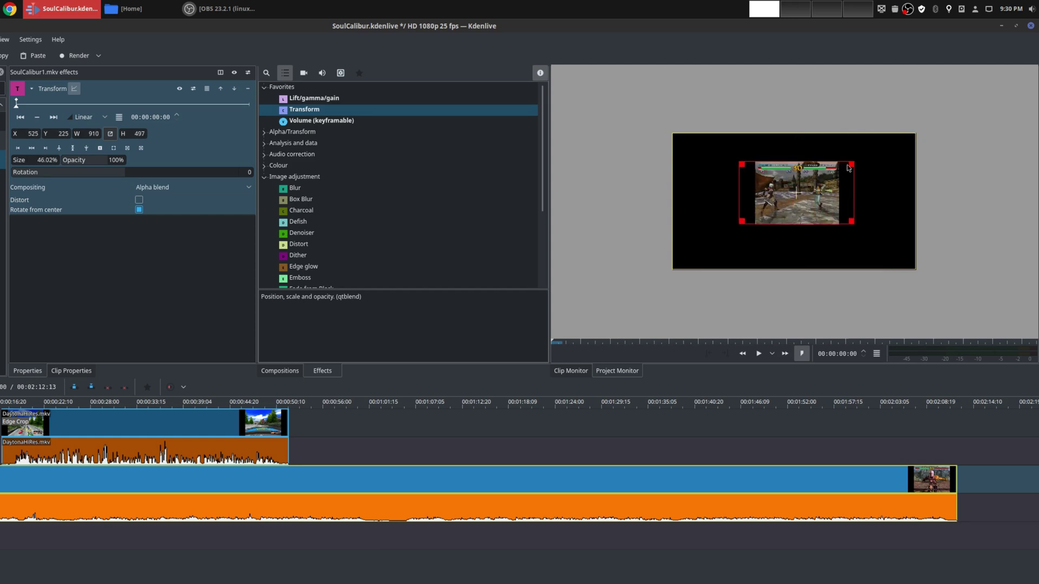
left_click_drag(851, 164, 797, 203)
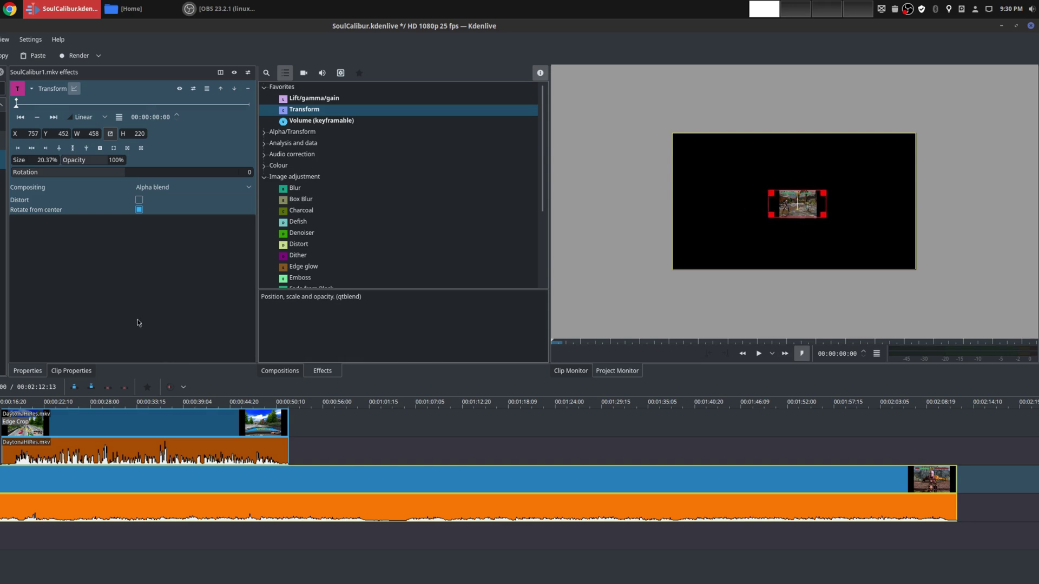
Set the keyframe time to 00:00:05:00 and add a new Transform keyframe there.
double_click(157, 117)
left_click(26, 104)
left_click_drag(25, 105, 17, 105)
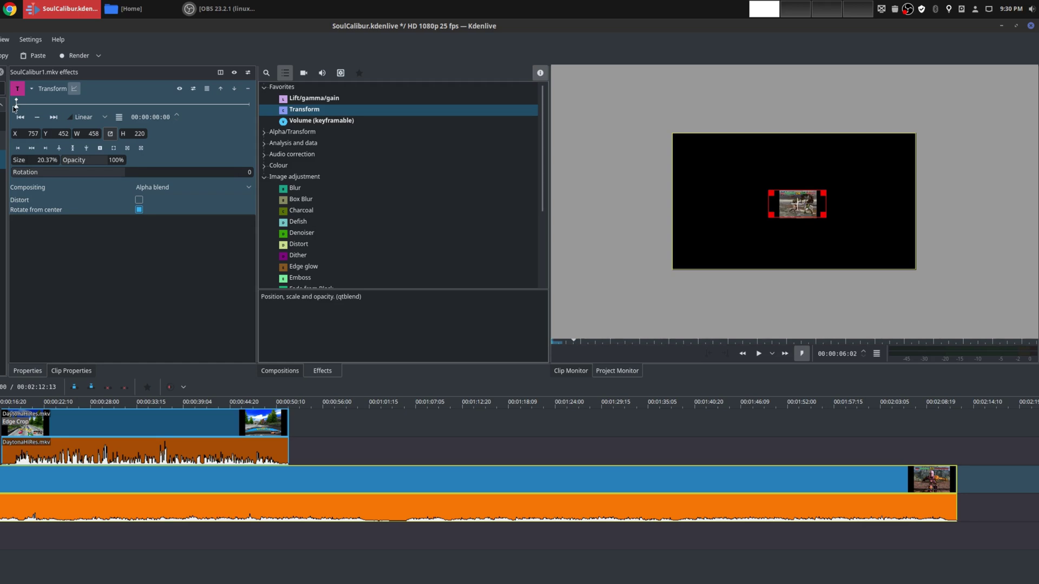
double_click(155, 117)
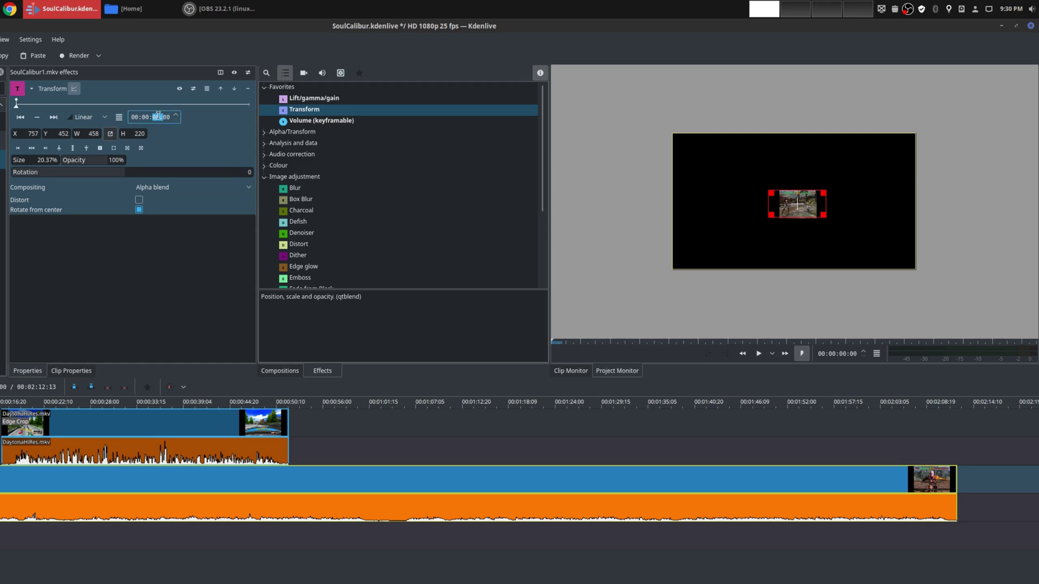
type("50")
key("Return")
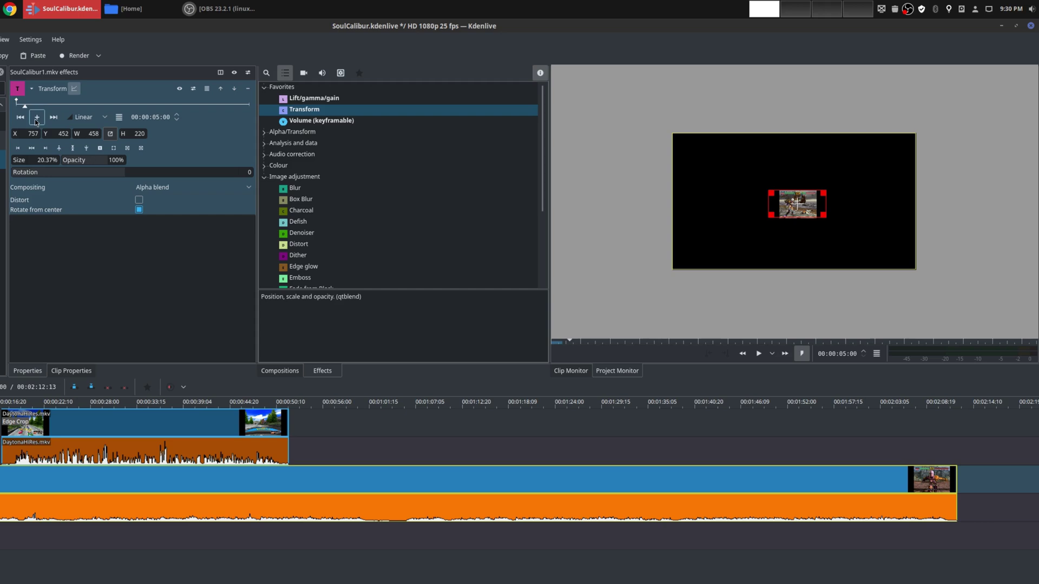
left_click(37, 119)
At the 5-second keyframe, enlarge the clip to 154.26% (3078×1666) at X -591, Y -380.
left_click_drag(771, 215, 724, 241)
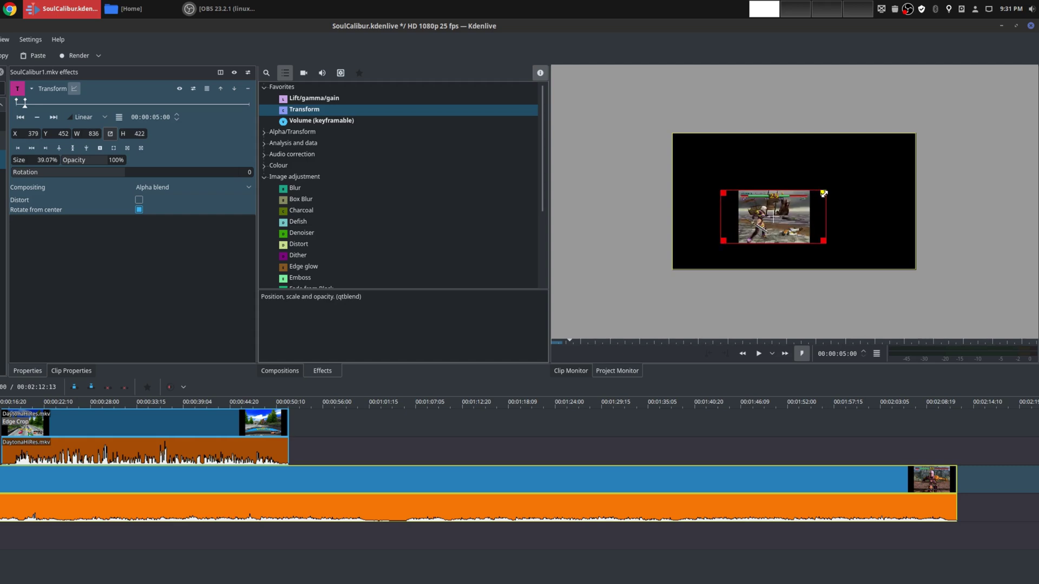
left_click_drag(824, 194, 950, 115)
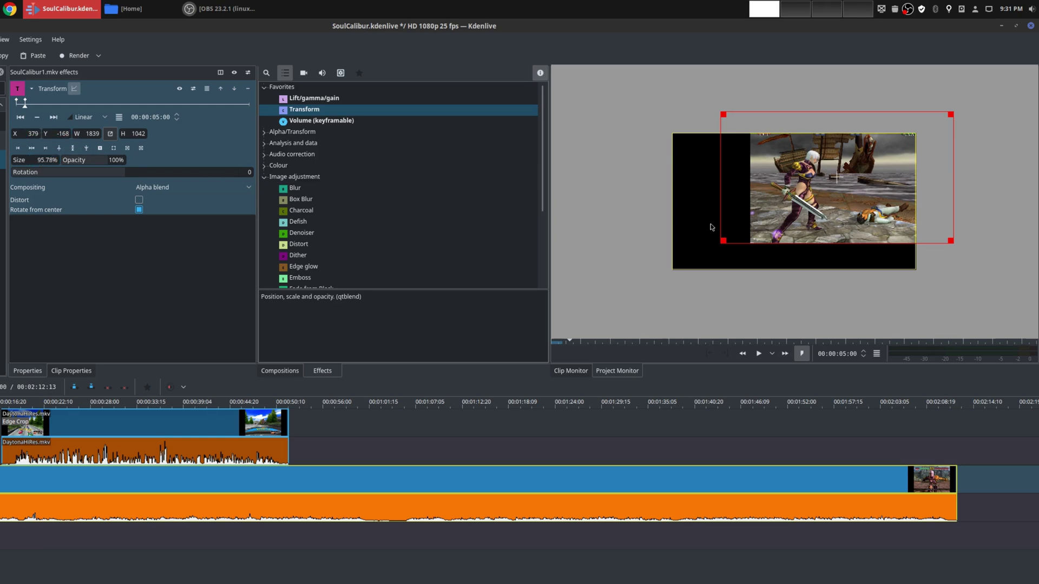
left_click_drag(724, 240, 600, 292)
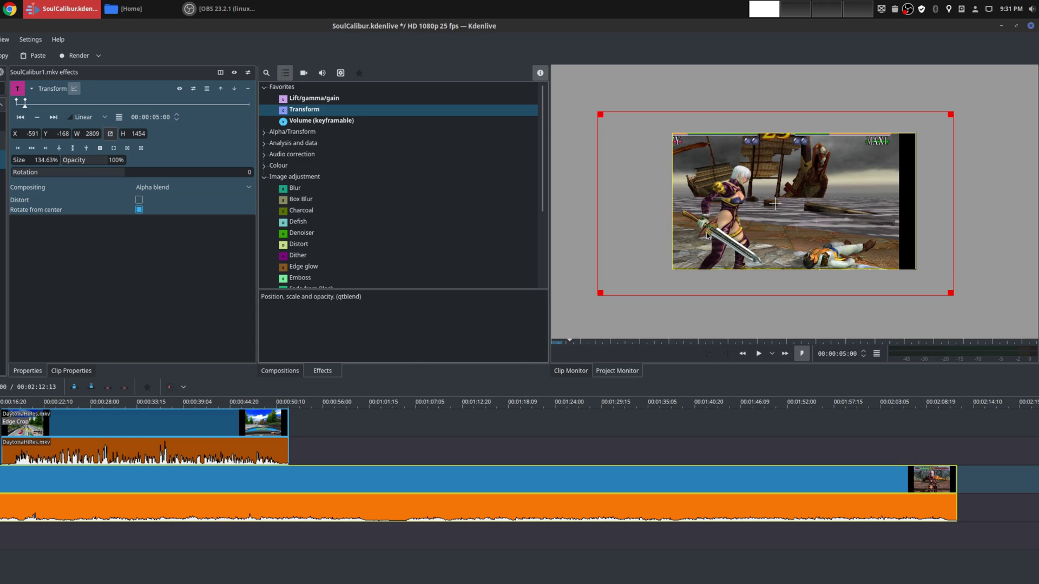
left_click_drag(951, 114, 985, 87)
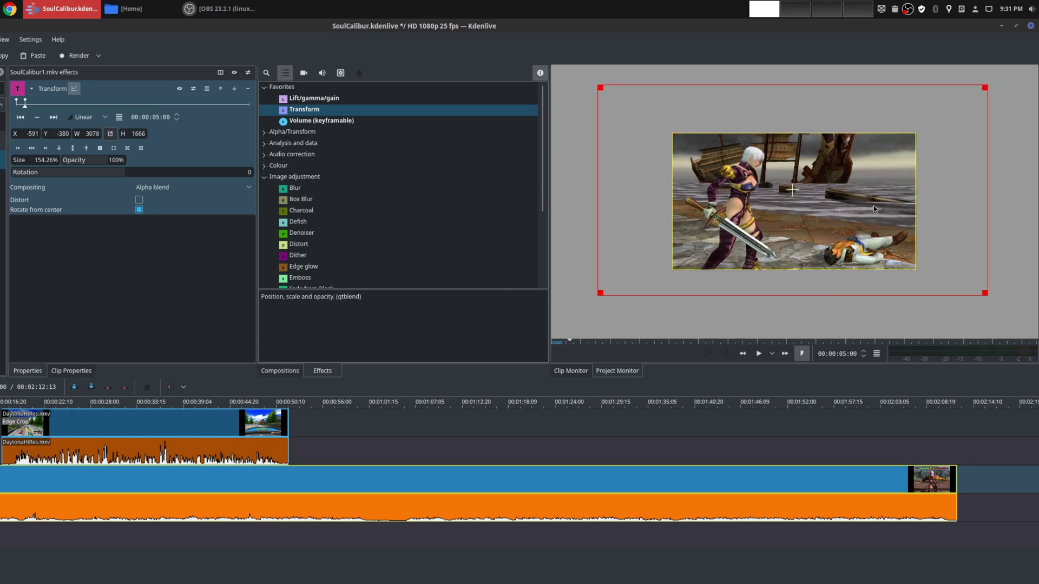
mouse_move(1031, 145)
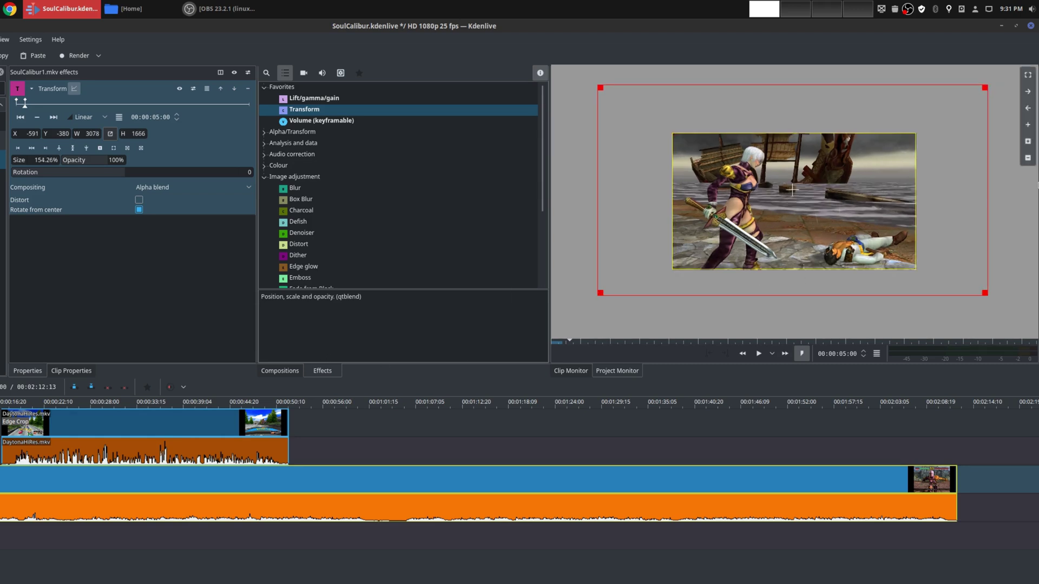
left_click(1031, 143)
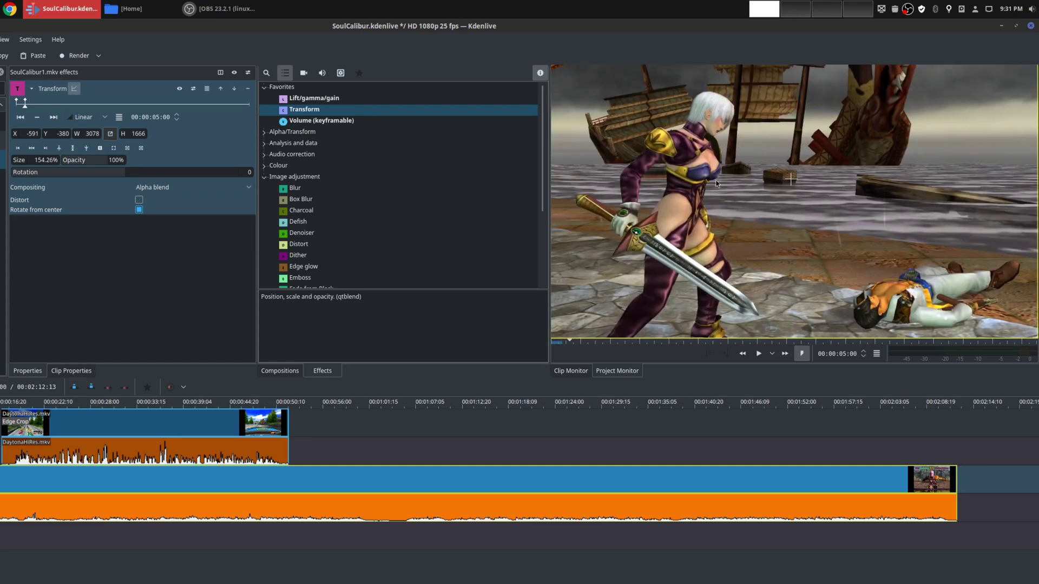
Preview the zoom animation from the start, then add another Transform to the SoulCalibur clip.
left_click(19, 120)
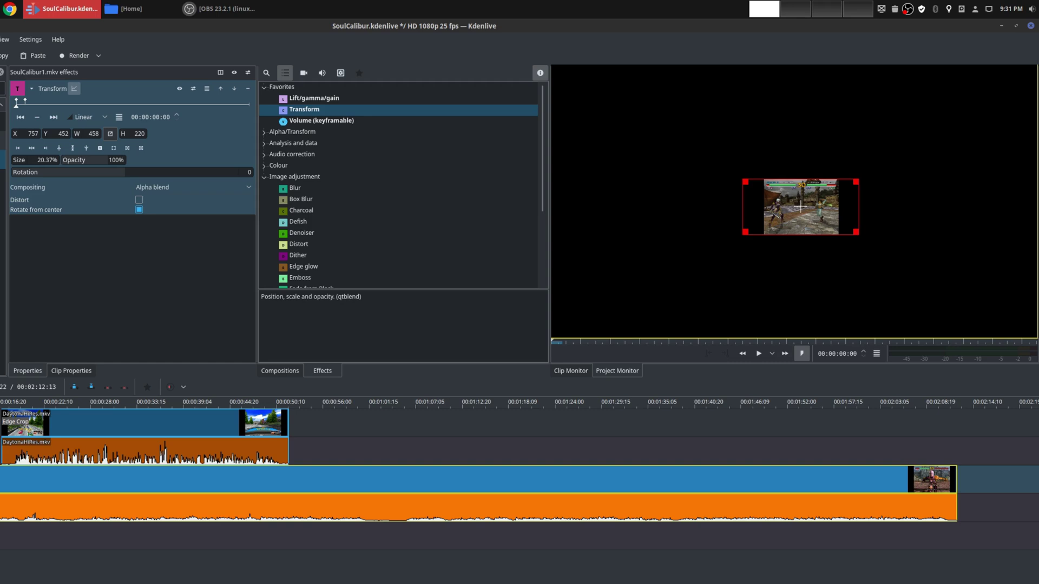
left_click(997, 507)
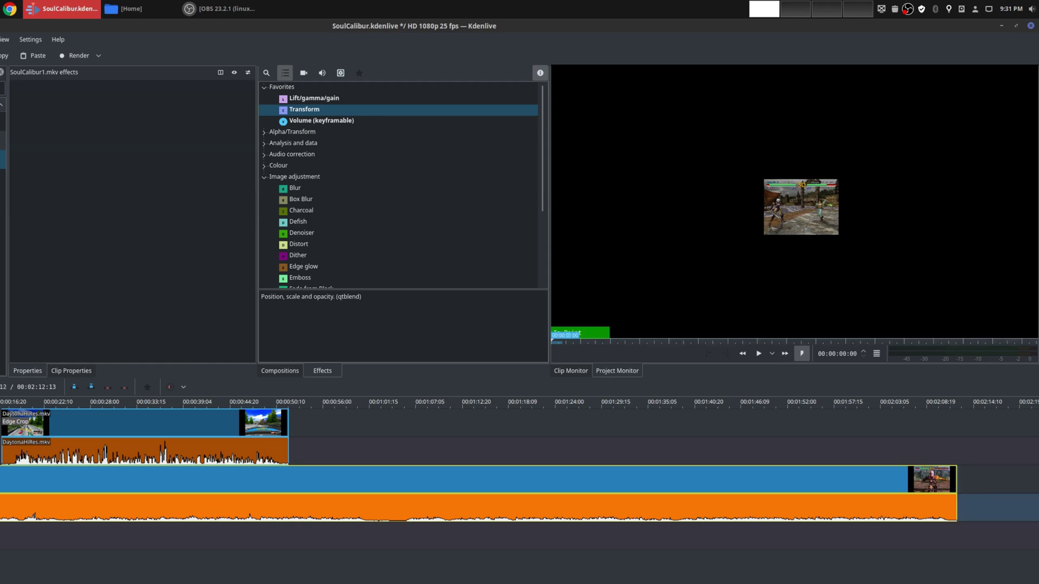
key("Up")
key("space")
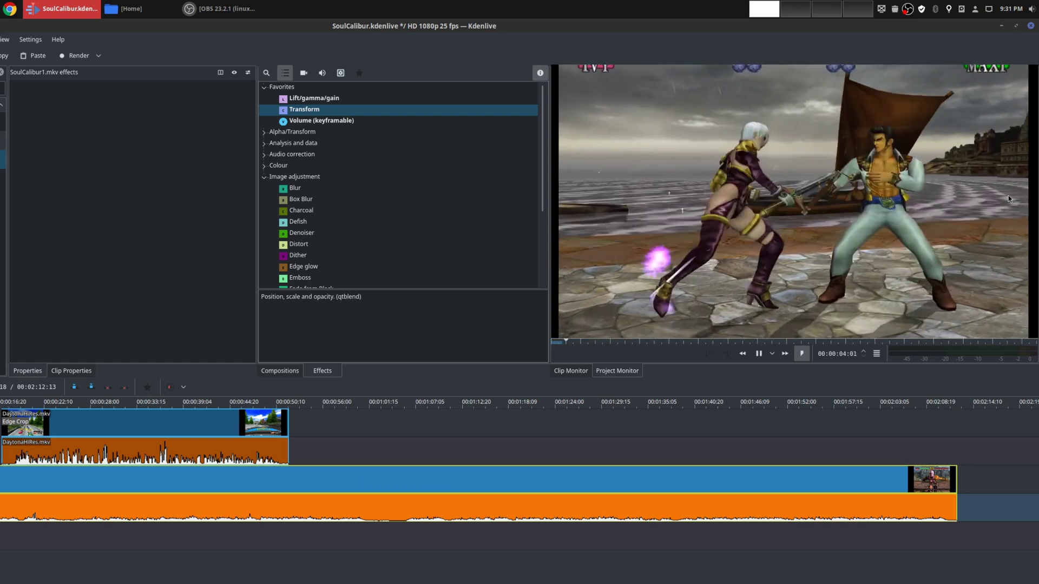
key("space")
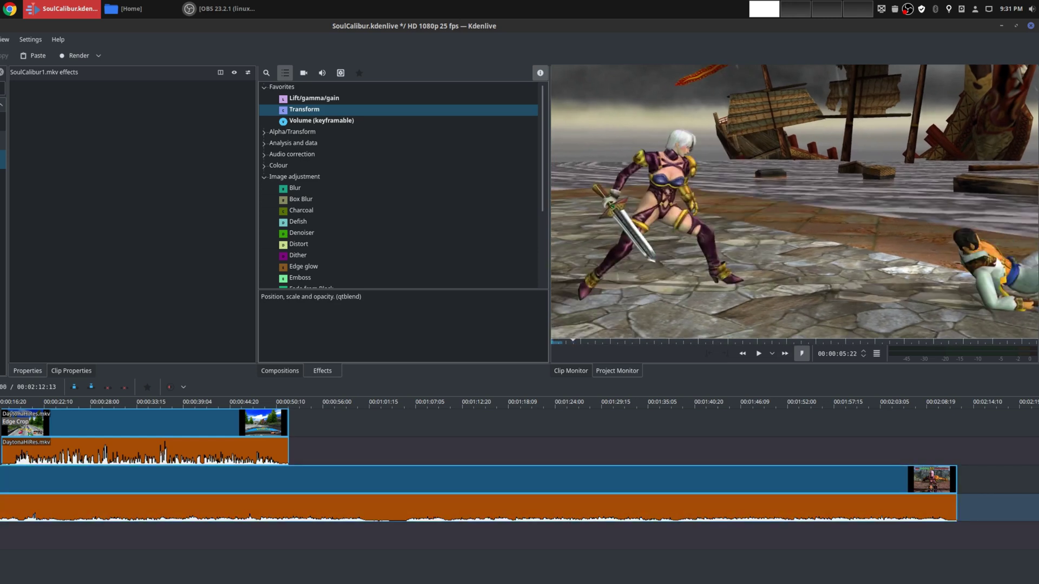
key("Home")
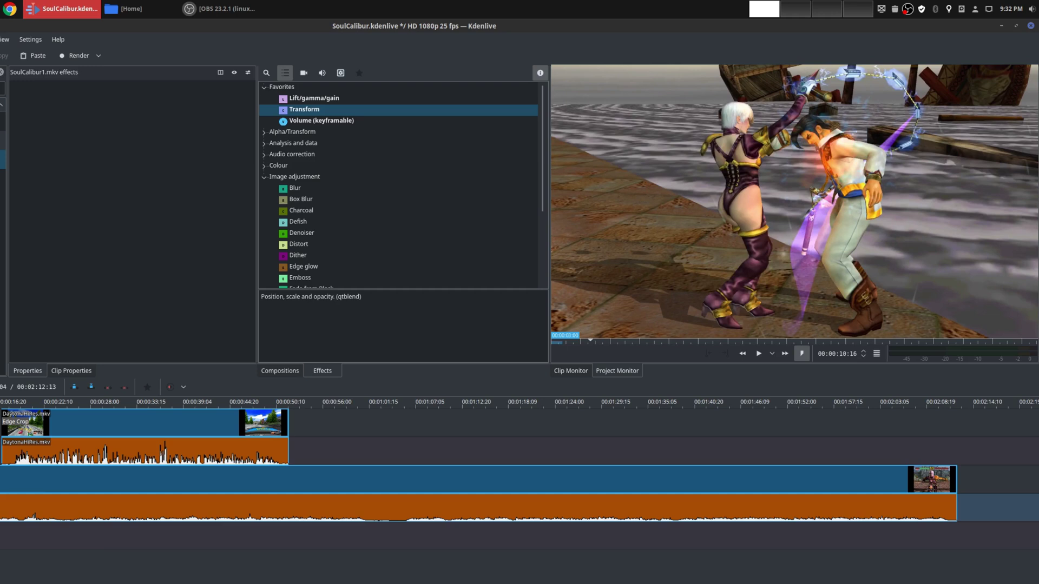
left_click_drag(304, 110, 146, 482)
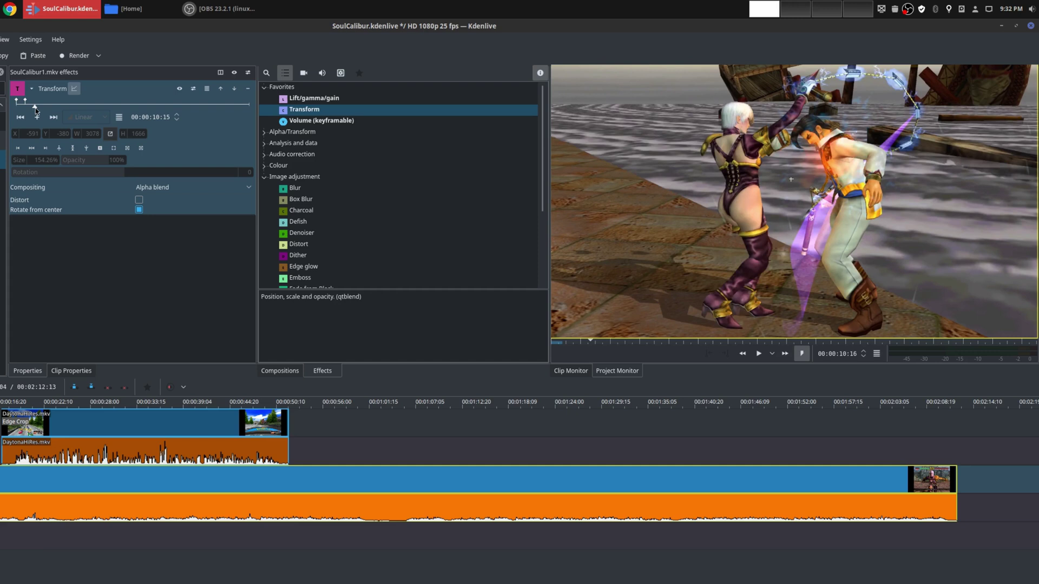
Add a Transform keyframe on the SoulCalibur clip at 00:00:15:00.
left_click_drag(36, 108, 51, 108)
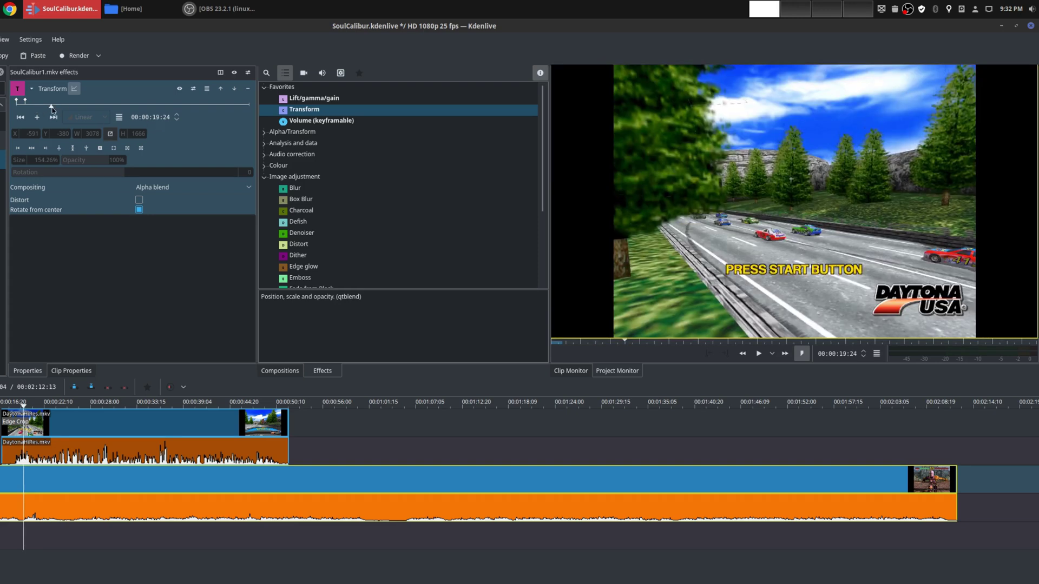
left_click_drag(51, 106, 38, 106)
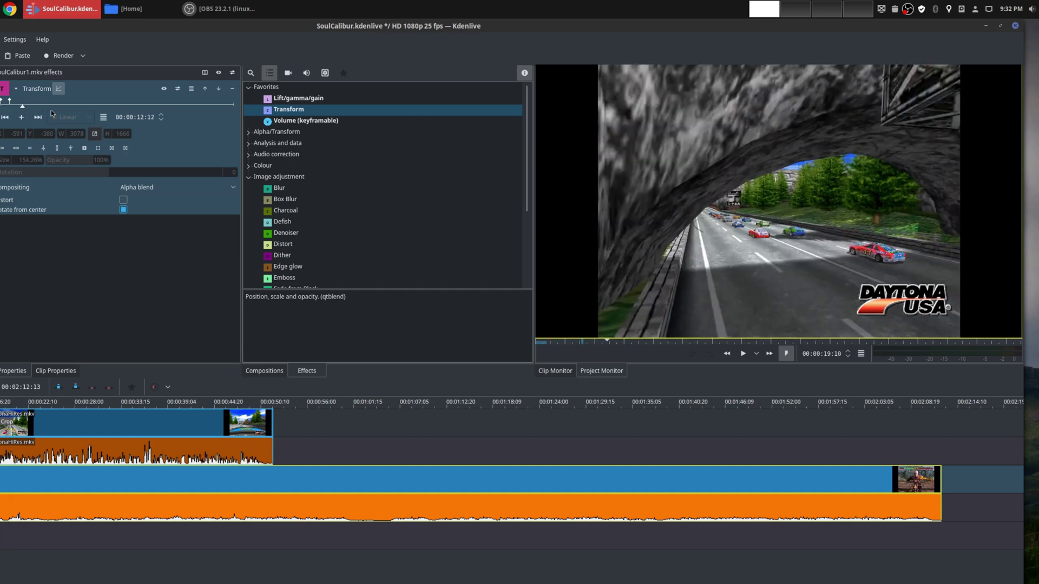
double_click(139, 120)
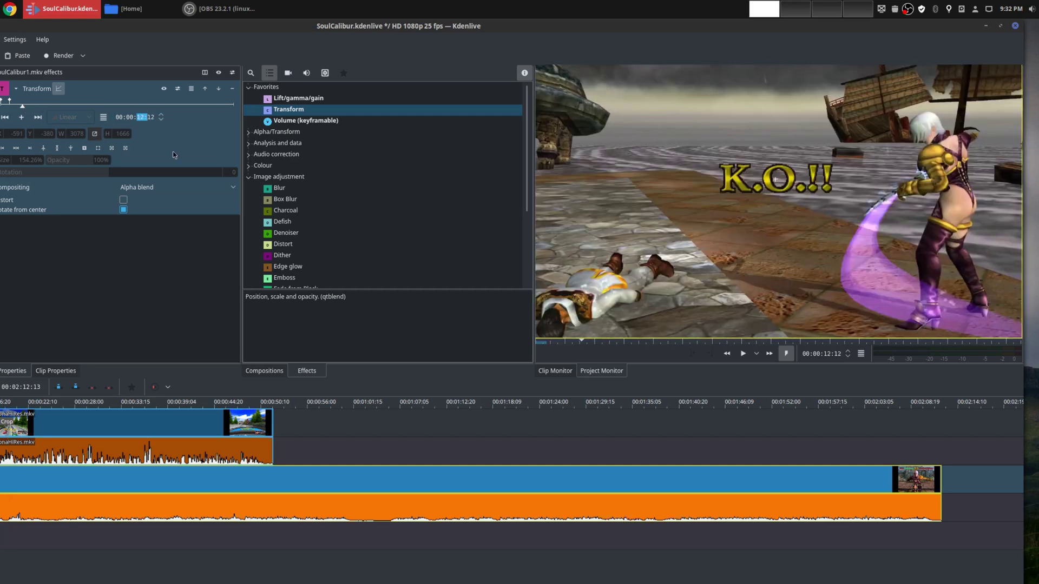
type("15")
key("Return")
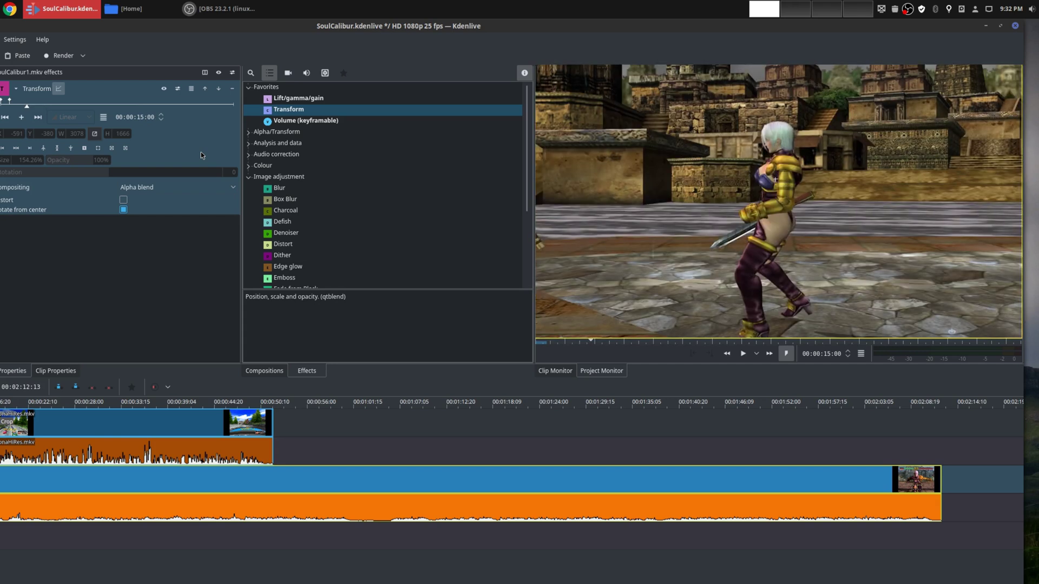
left_click(21, 117)
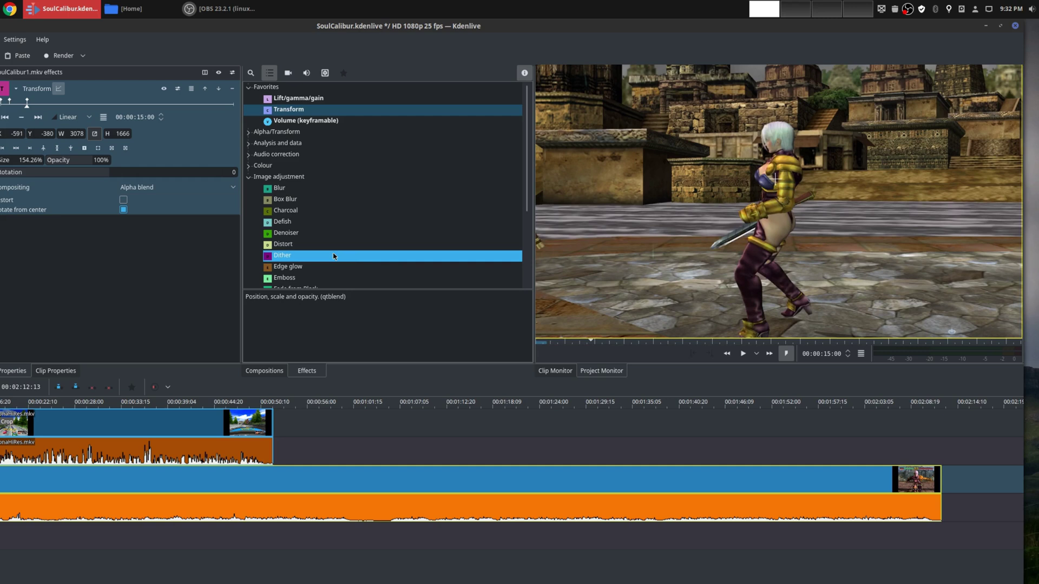
Enlarge the footage at the 15-second keyframe to about 203%, then return to the first keyframe.
left_click(1001, 25)
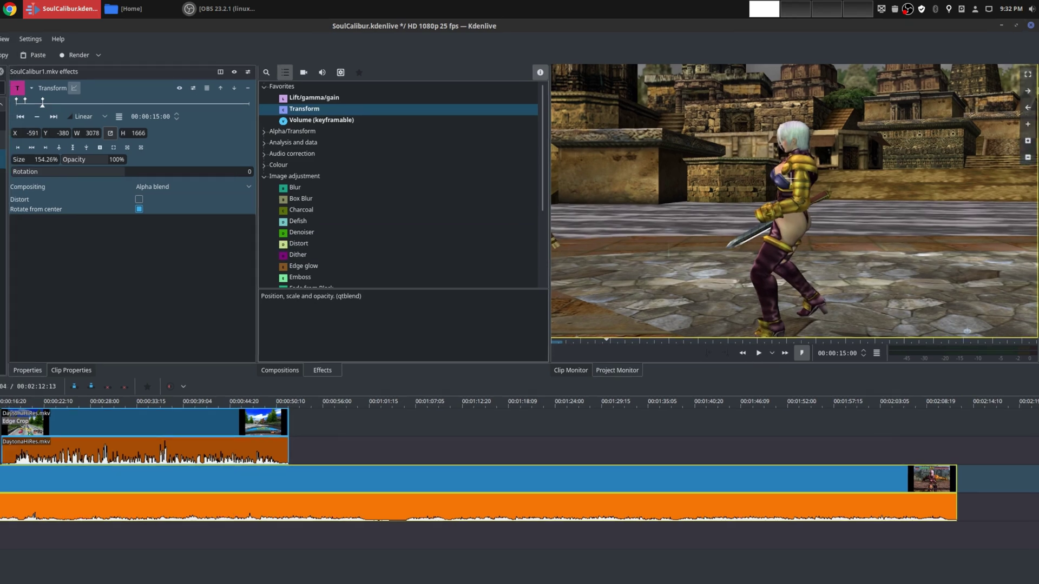
left_click(1028, 158)
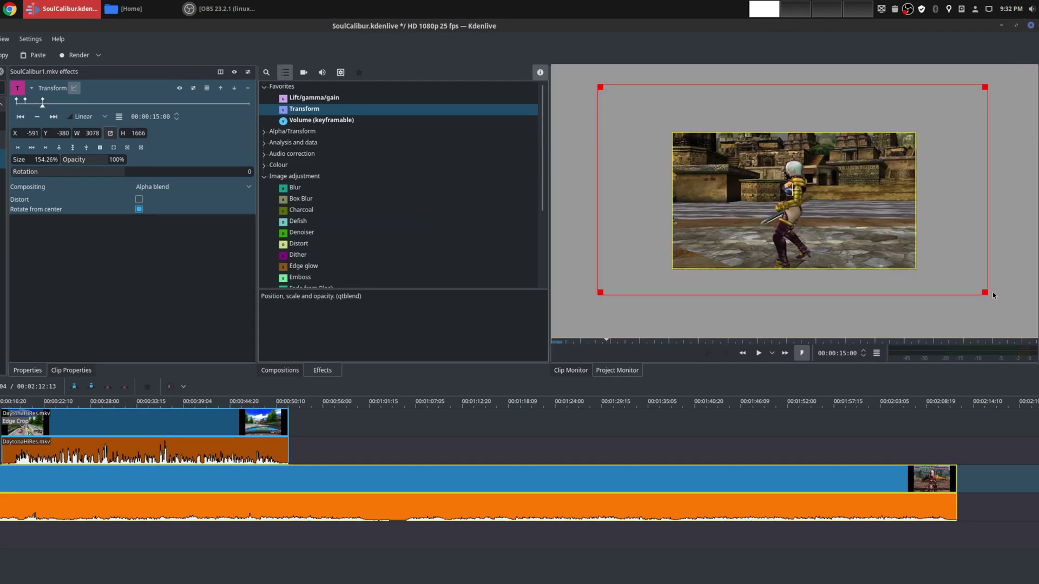
left_click_drag(984, 293, 1036, 333)
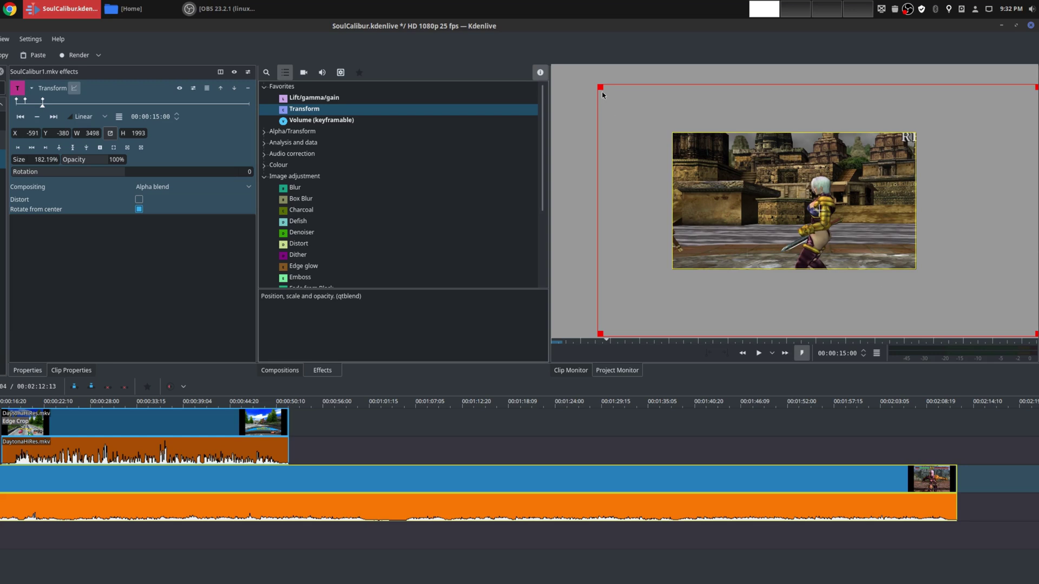
left_click_drag(601, 88, 544, 65)
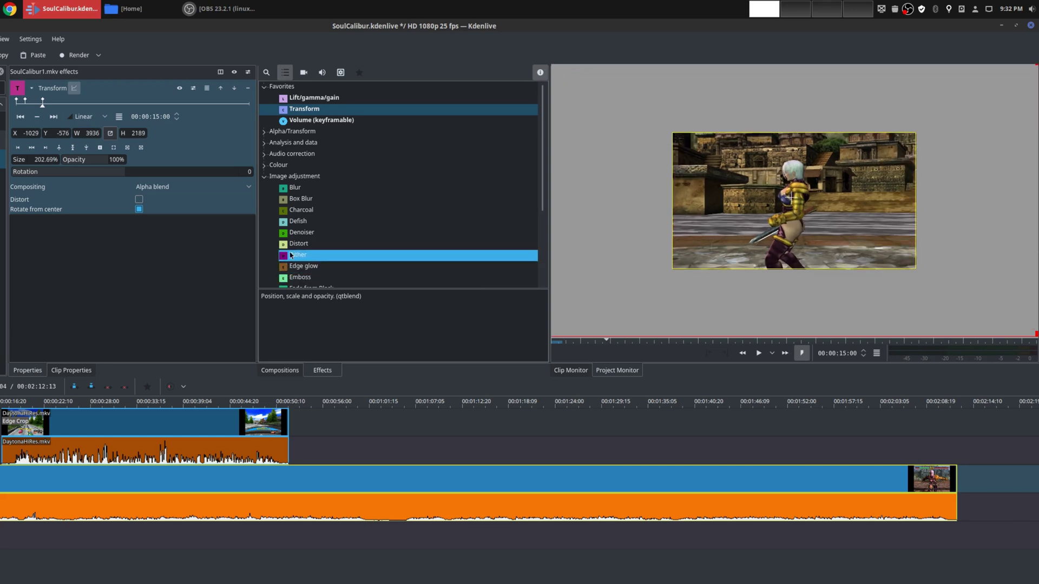
left_click(21, 116)
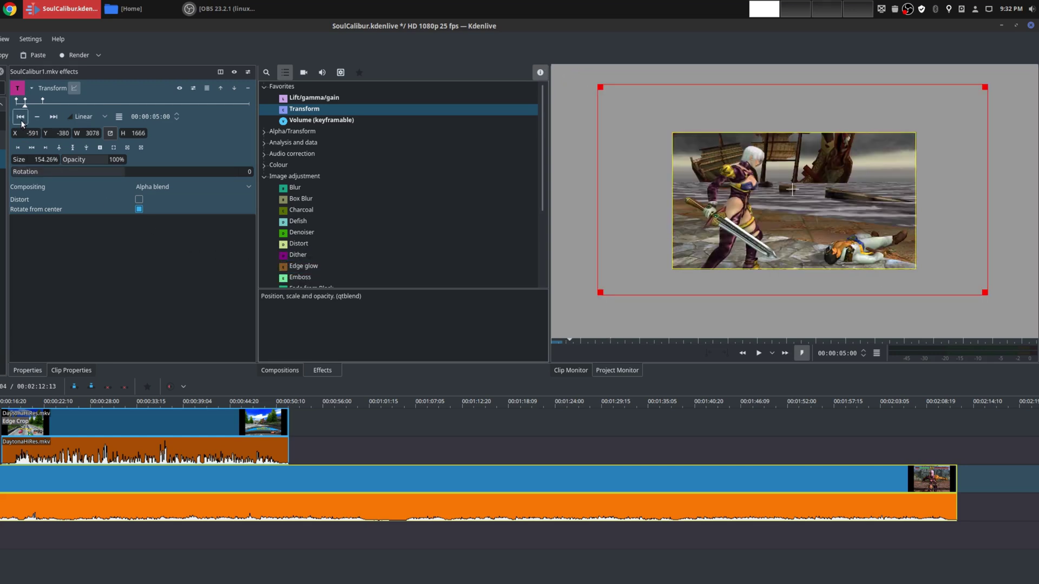
left_click(21, 116)
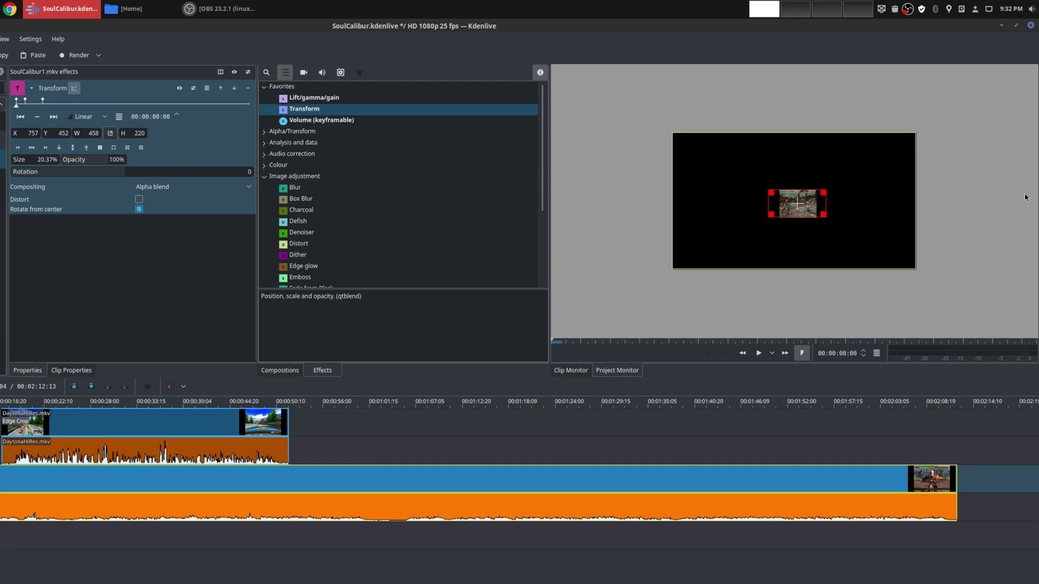
mouse_move(1035, 116)
left_click(1028, 141)
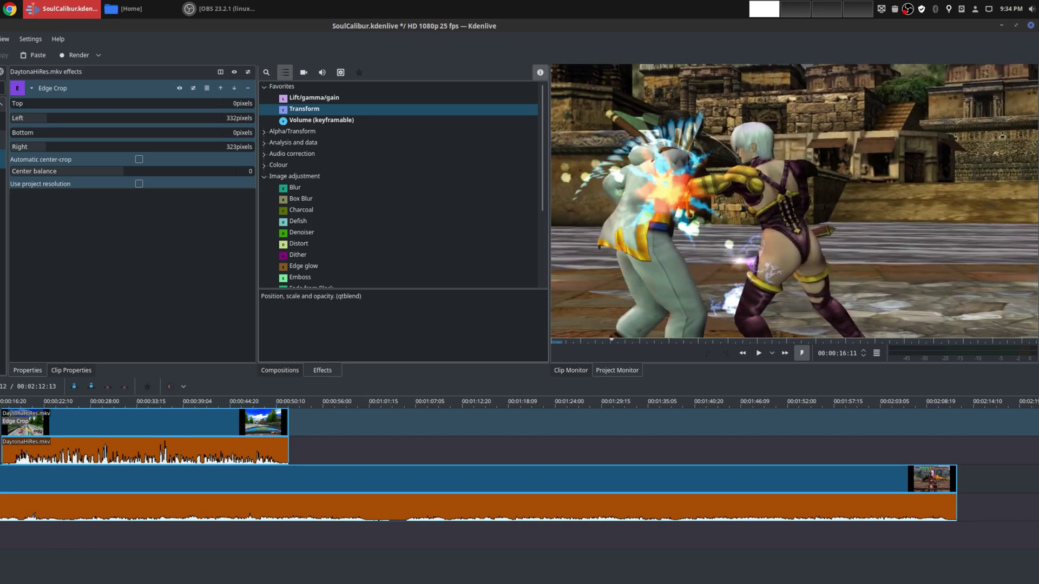
Drop Transform onto DaytonaHiRes.mkv below its Edge Crop and return to the clip's start.
left_click(19, 401)
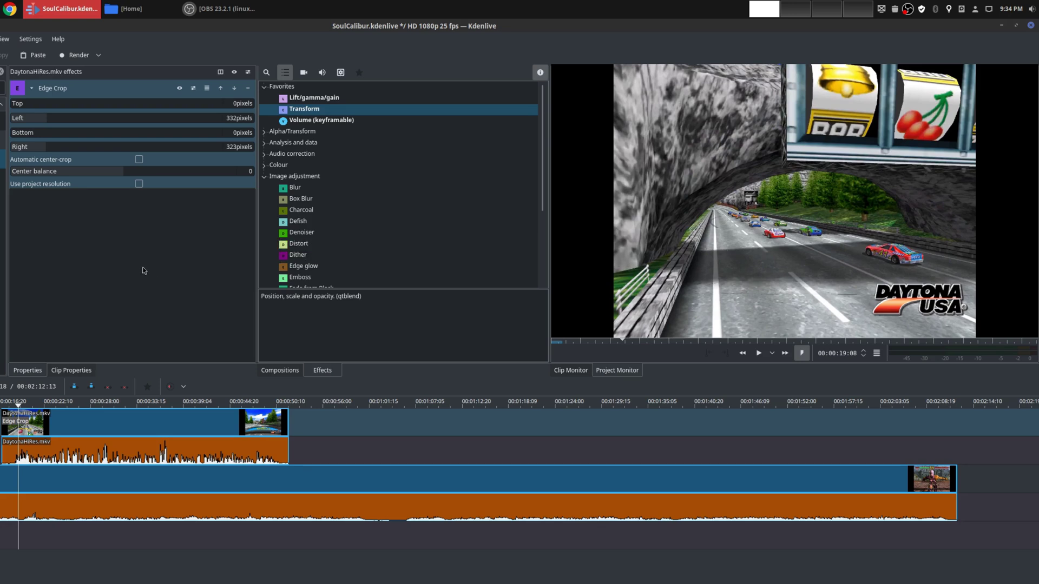
left_click_drag(296, 109, 88, 427)
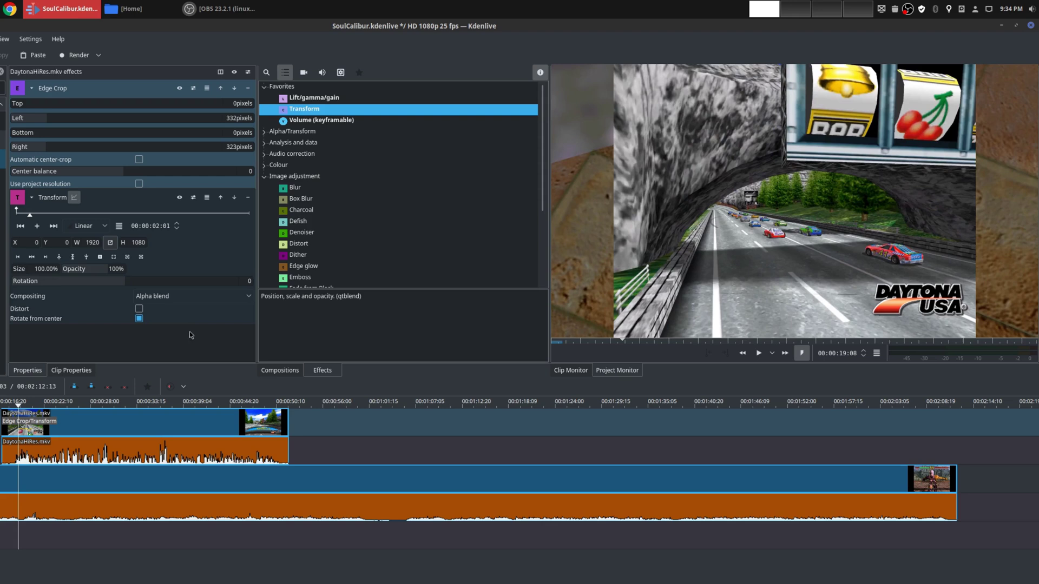
left_click(152, 212)
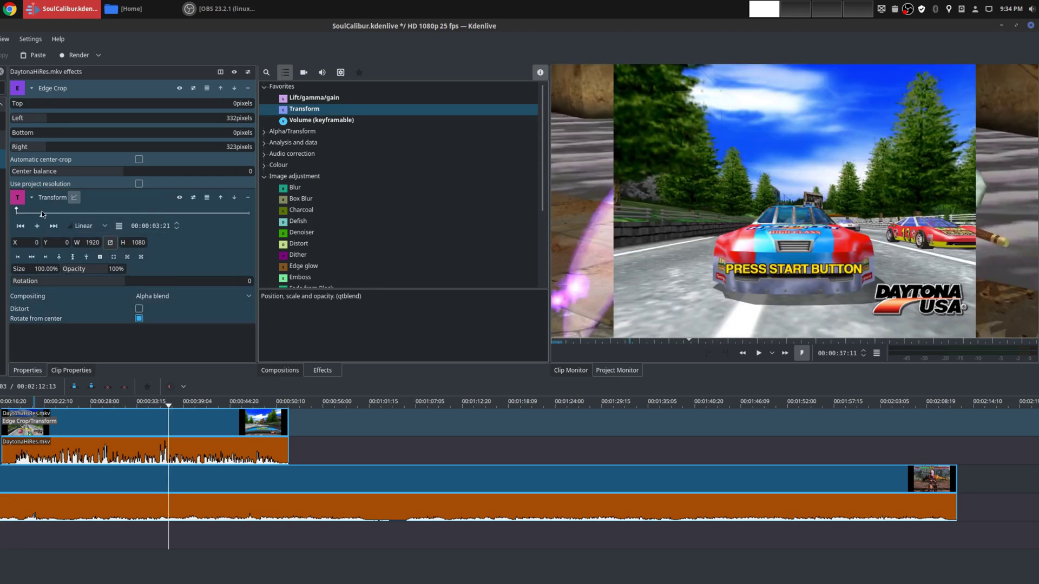
left_click_drag(43, 214, 15, 214)
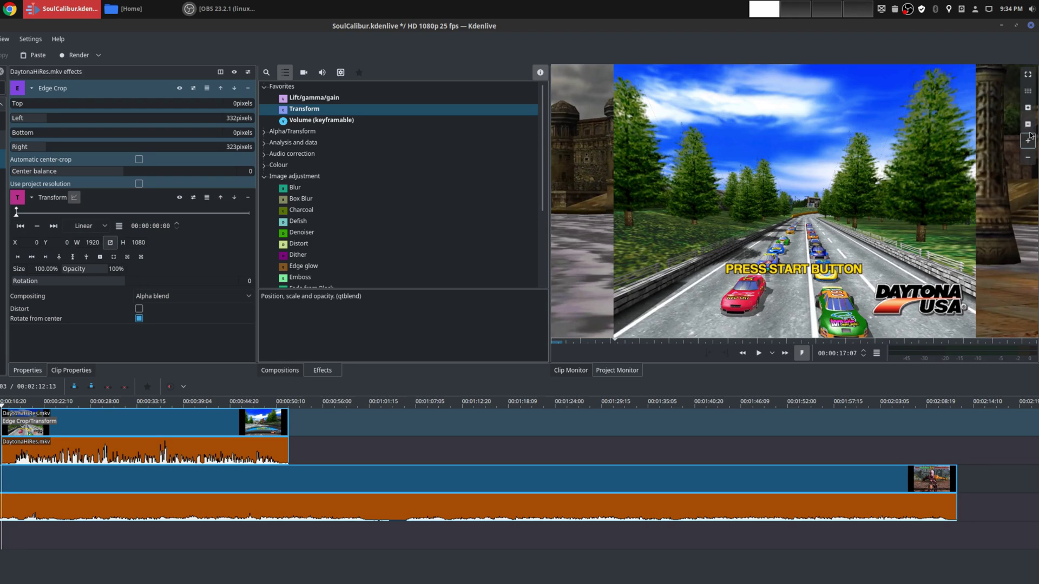
left_click(1029, 127)
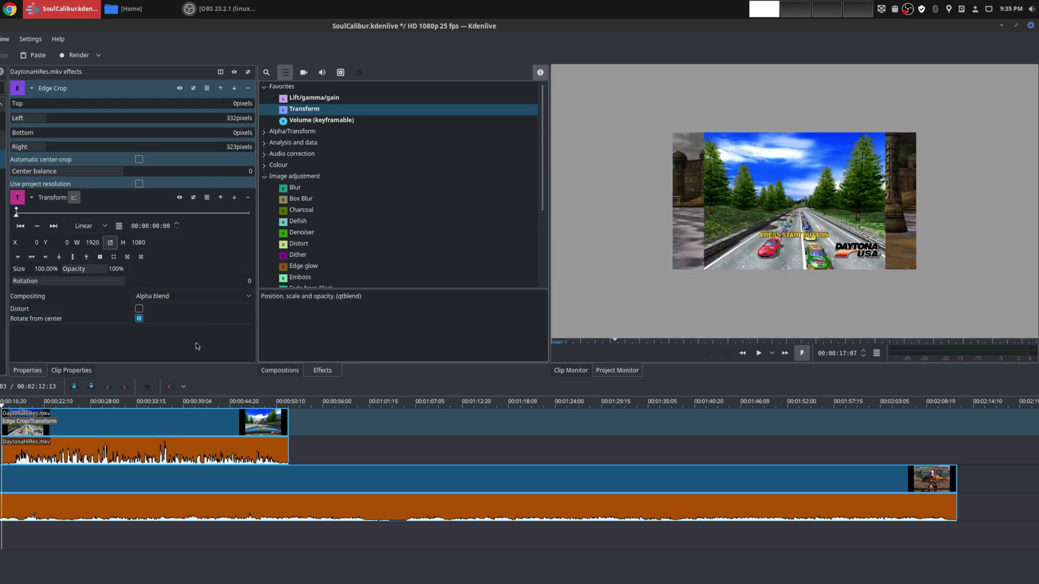
Add a Transform keyframe on the Daytona clip at 00:00:02:00.
left_click(190, 193)
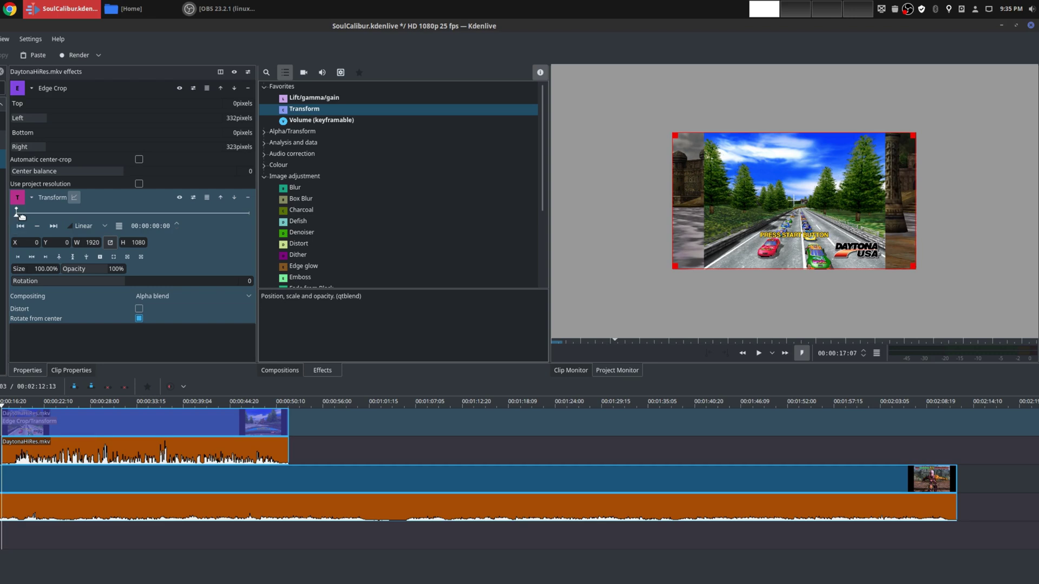
left_click_drag(20, 219, 30, 217)
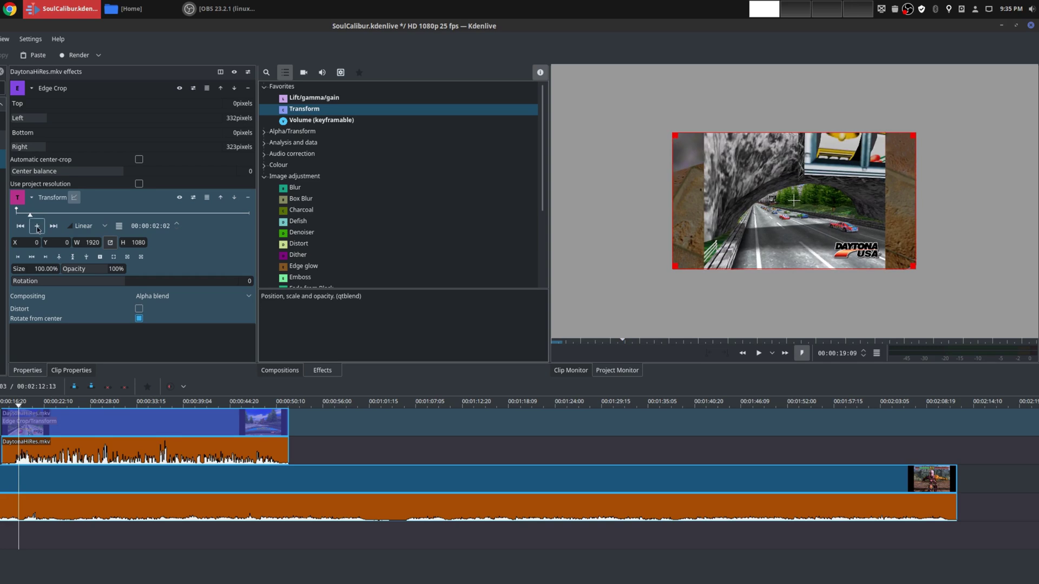
double_click(167, 227)
type("00")
key("Return")
left_click(36, 226)
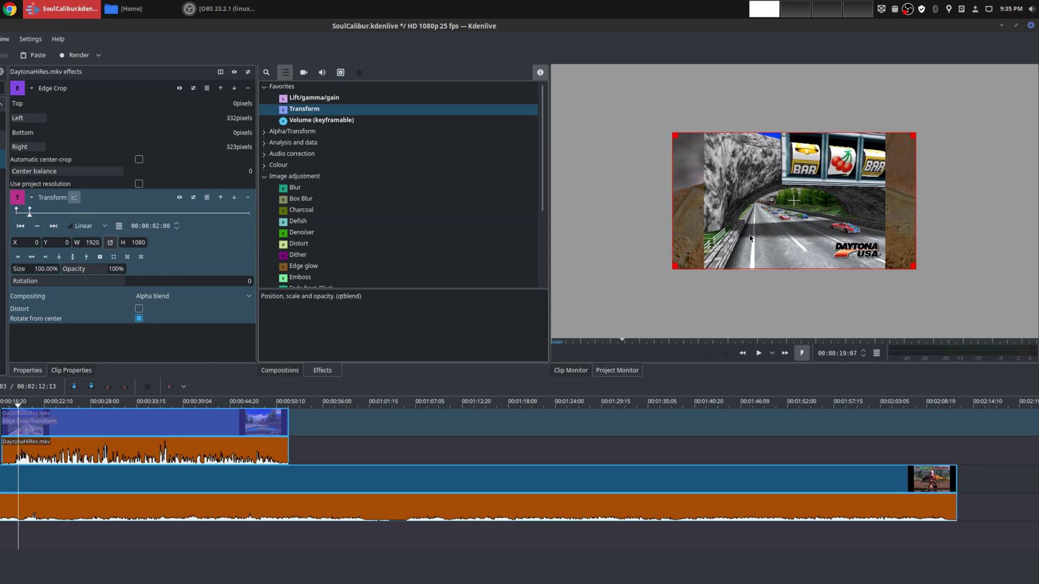
Shrink the Daytona video to 35.99% (691×493) at X 1195, Y 52 in the top-right corner.
left_click_drag(675, 266, 829, 193)
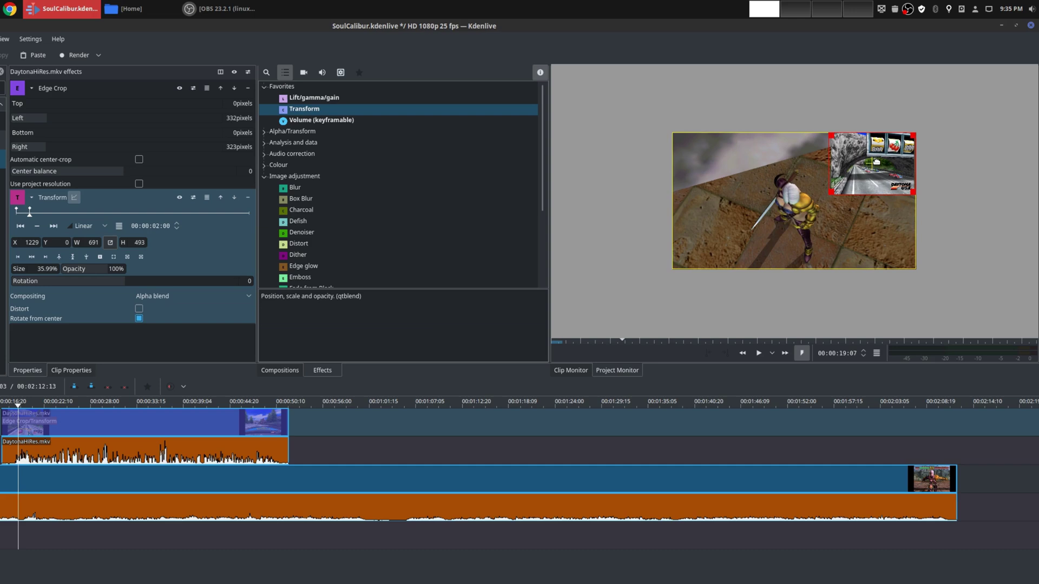
left_click_drag(876, 163, 871, 169)
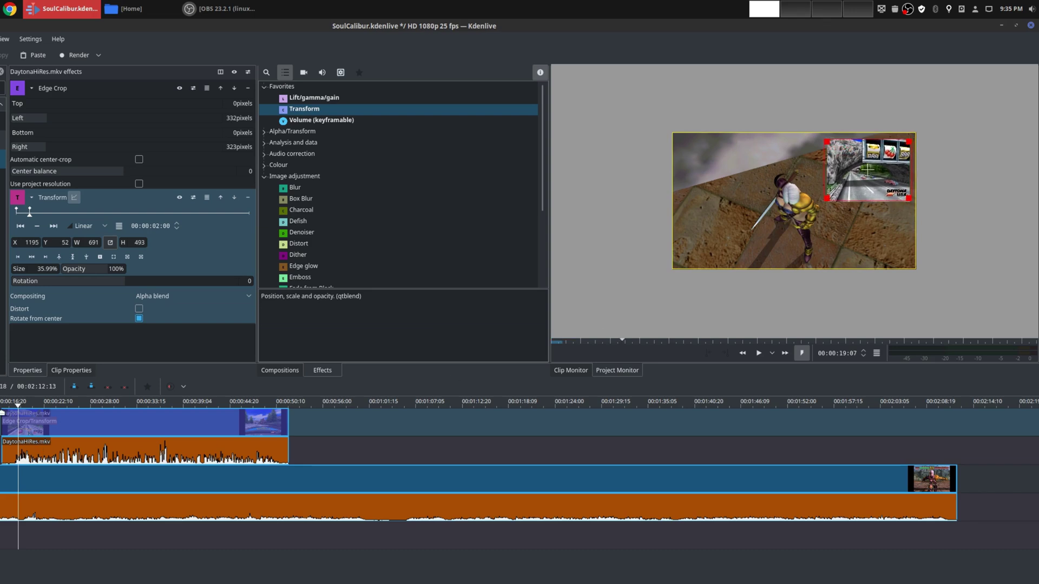
left_click_drag(18, 405, 0, 405)
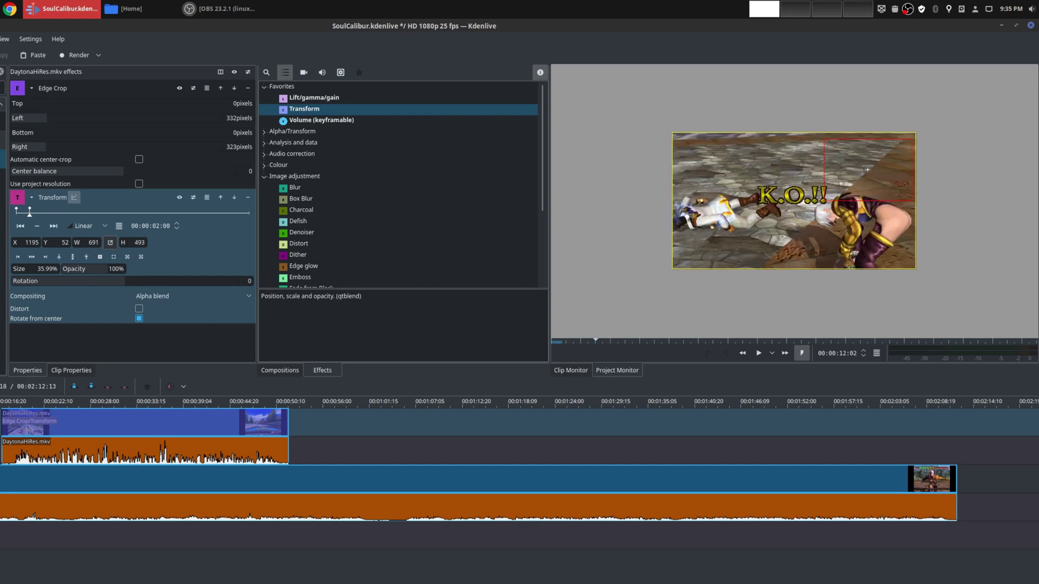
left_click(11, 479)
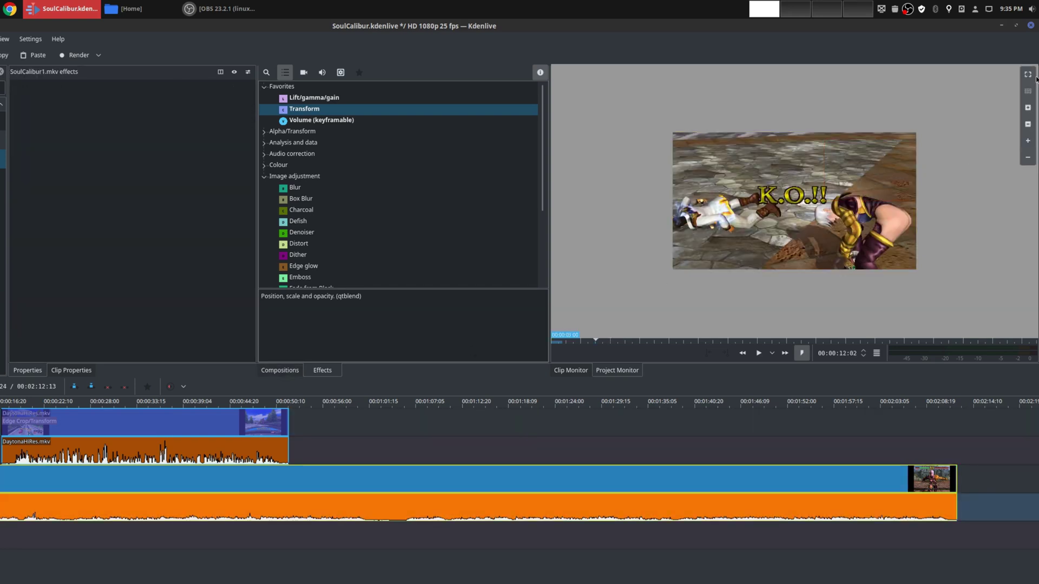
left_click(1028, 107)
left_click(1027, 74)
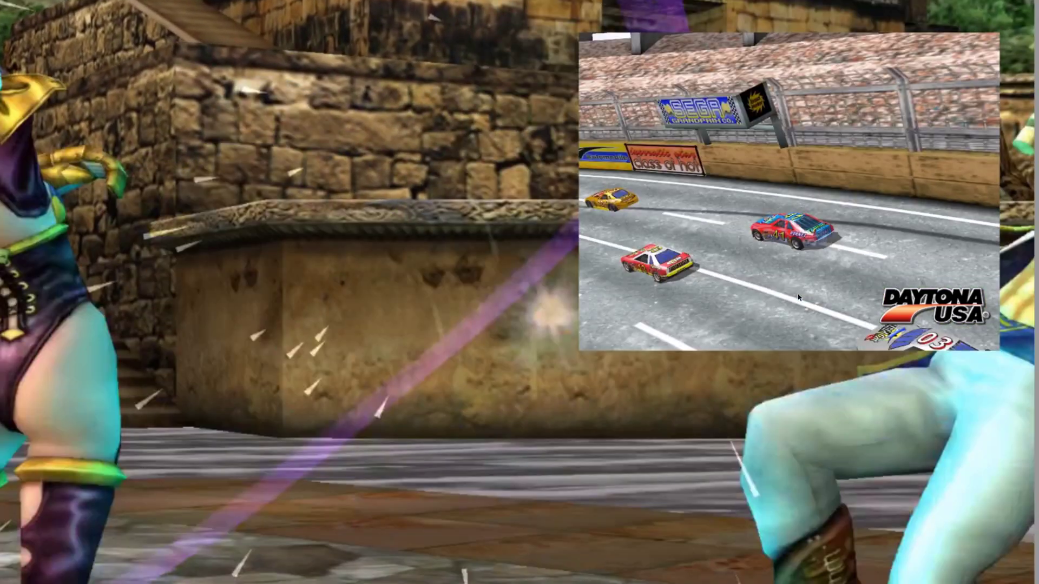
key("Escape")
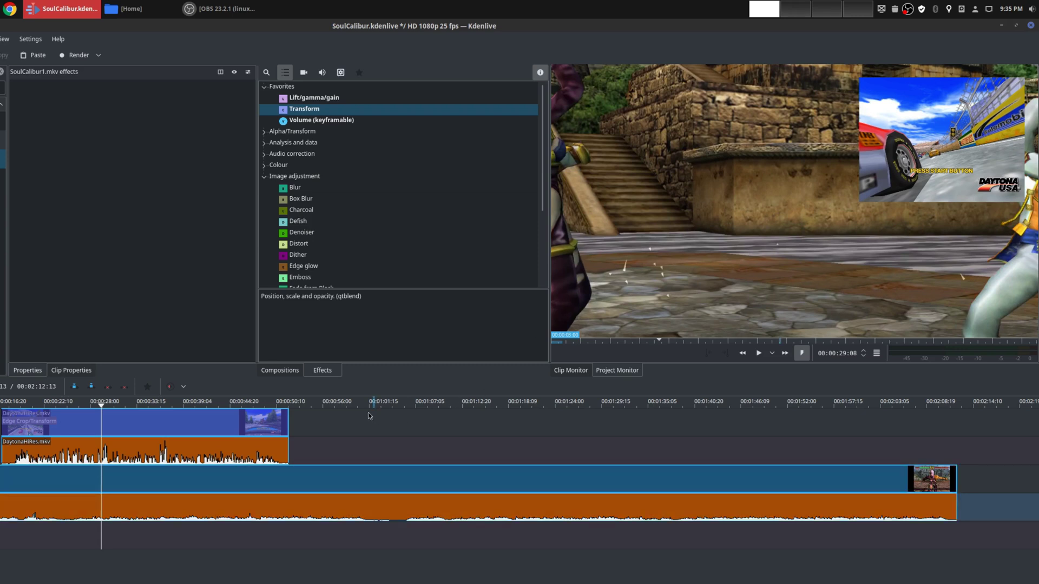
Place DaytonaPic.png on track V2 at about 00:01:01 and apply Transform to it.
left_click_drag(372, 412, 364, 409)
left_click(319, 414)
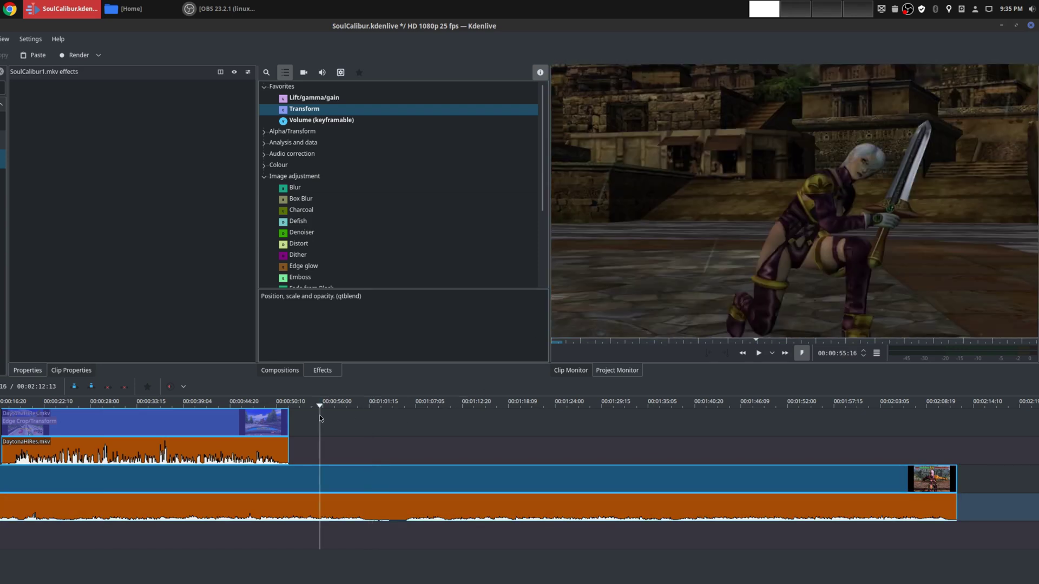
left_click(367, 416)
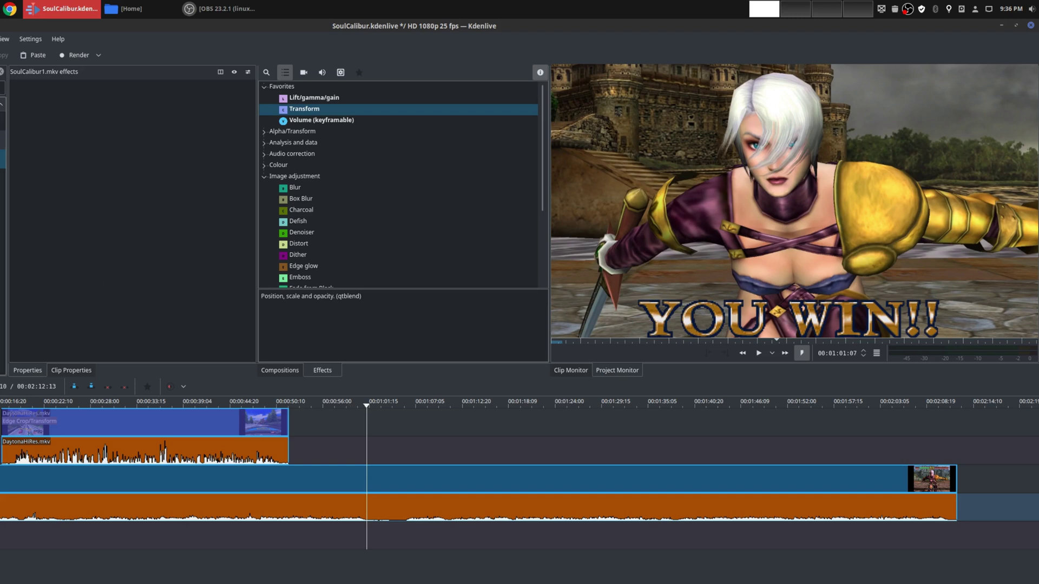
left_click_drag(3, 140, 724, 424)
left_click_drag(303, 108, 430, 422)
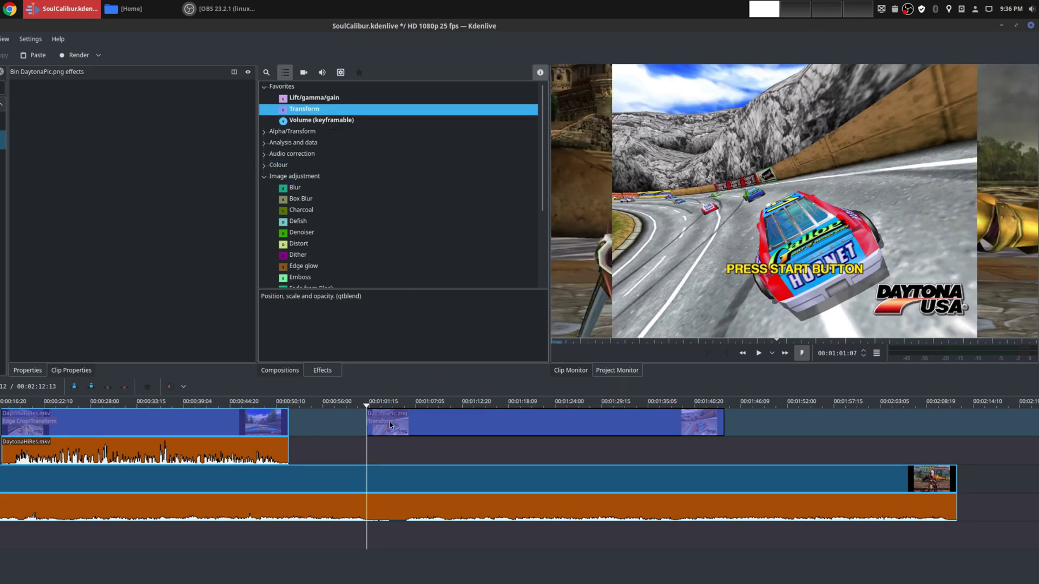
Select the DaytonaPic.png clip and add a Transform keyframe at the five-second mark.
left_click(359, 412)
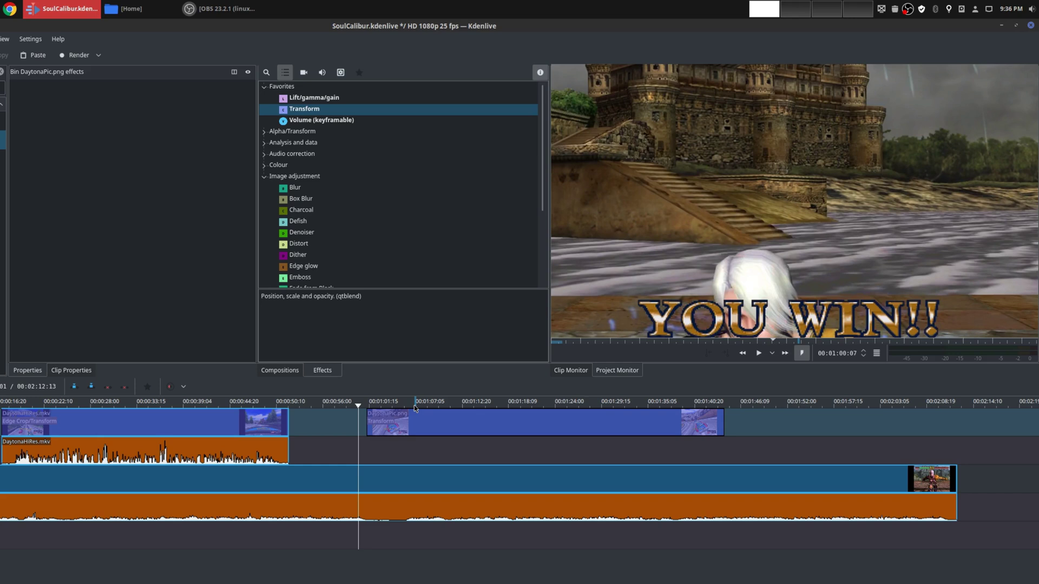
left_click(413, 404)
left_click(393, 420)
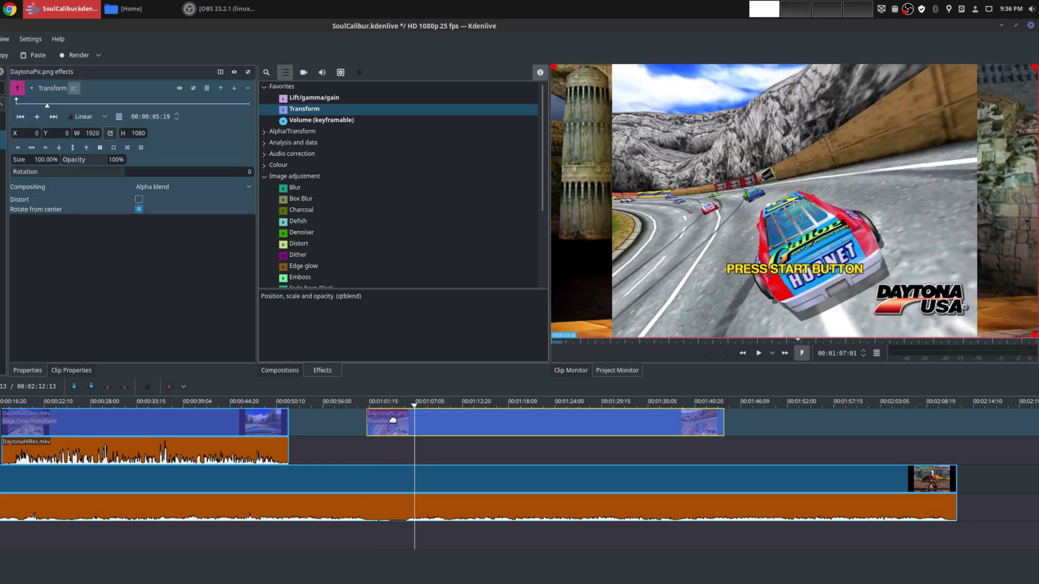
left_click(20, 117)
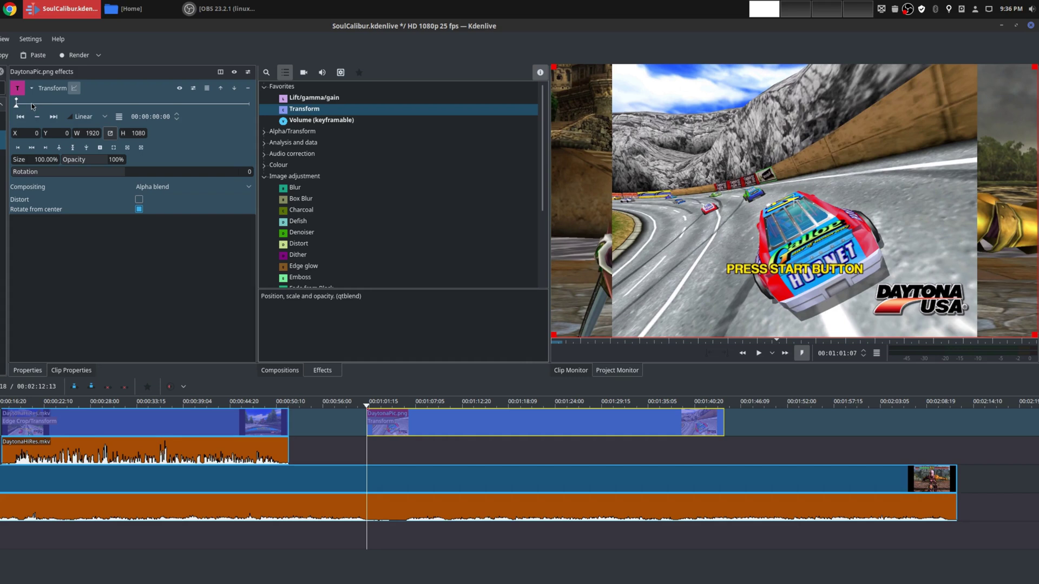
double_click(155, 117)
type("06")
key("Return")
left_click(37, 117)
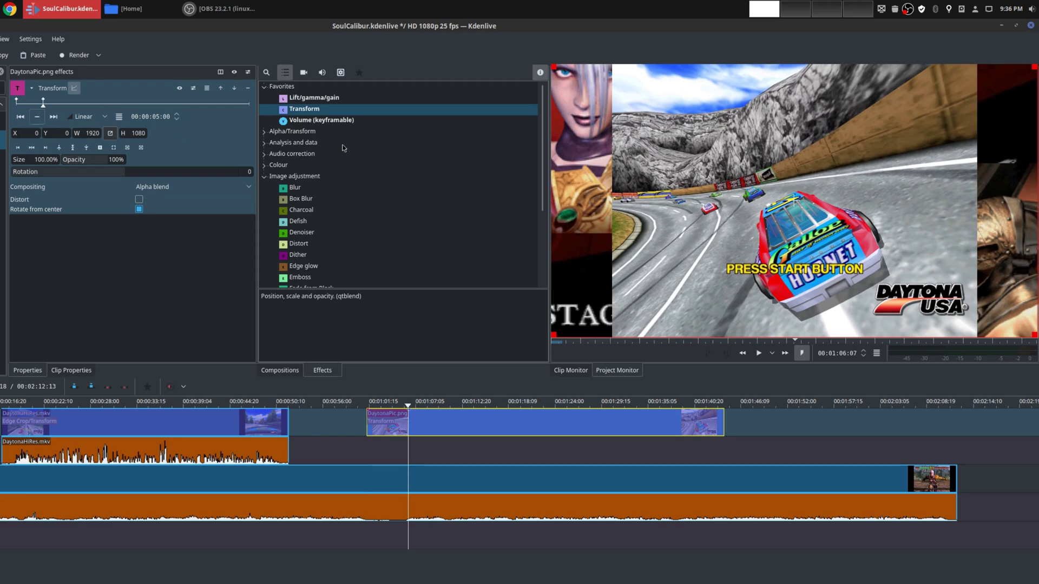
Resize the Daytona picture to about 41% and place it in the top-left corner.
mouse_move(1027, 158)
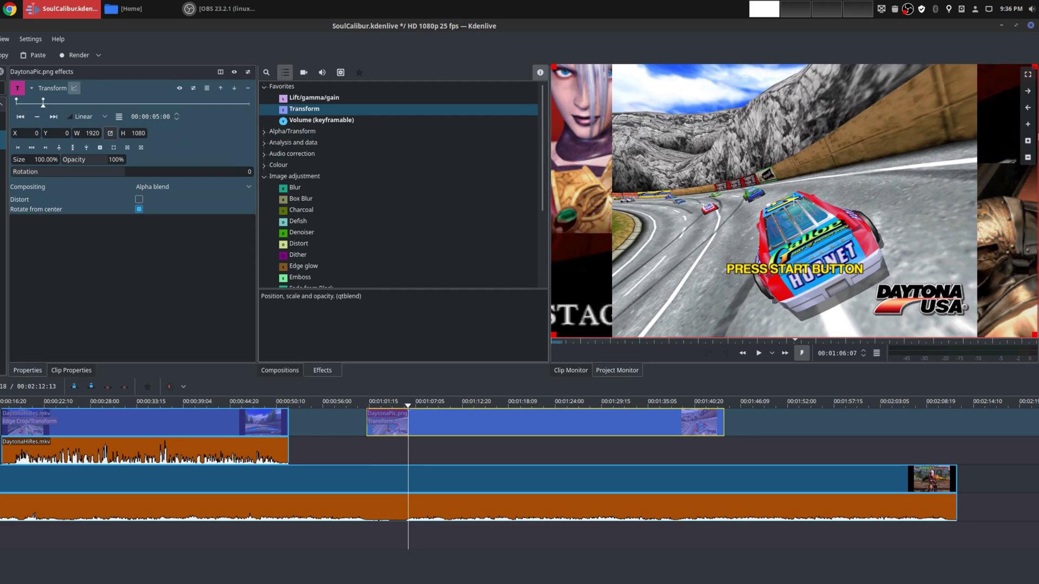
left_click(1027, 158)
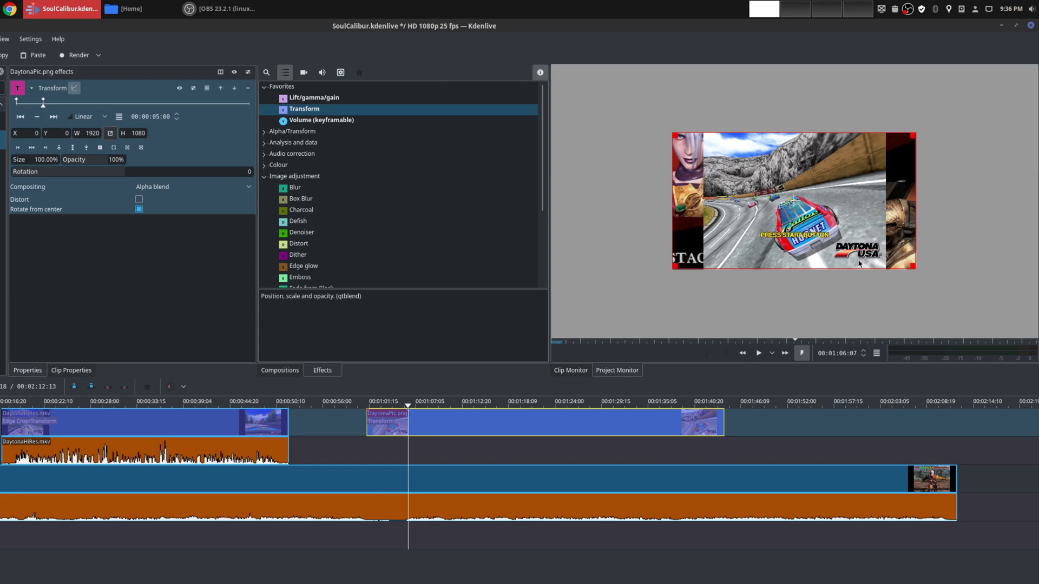
left_click_drag(919, 268, 783, 204)
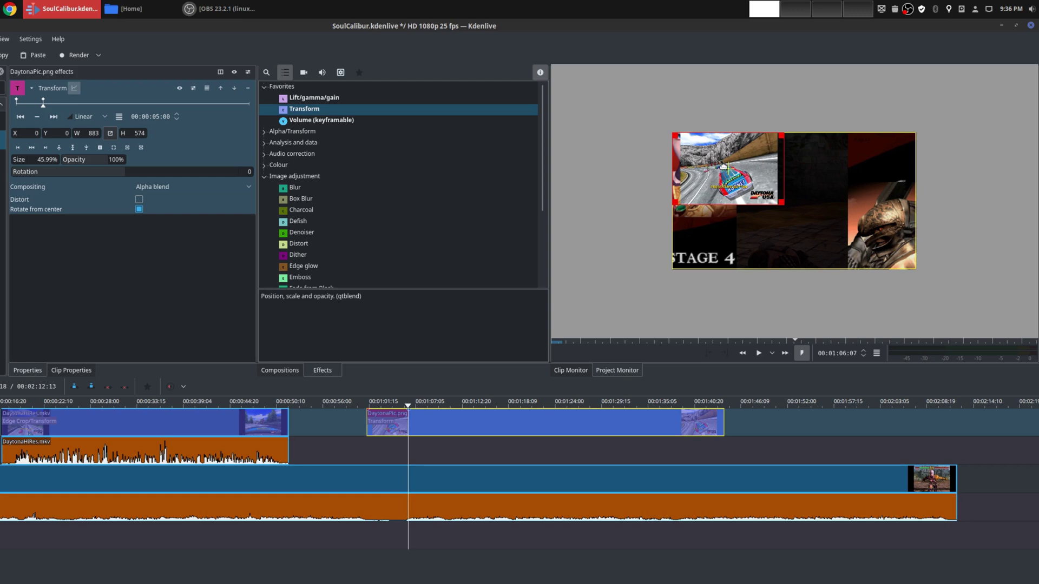
left_click_drag(724, 169, 721, 173)
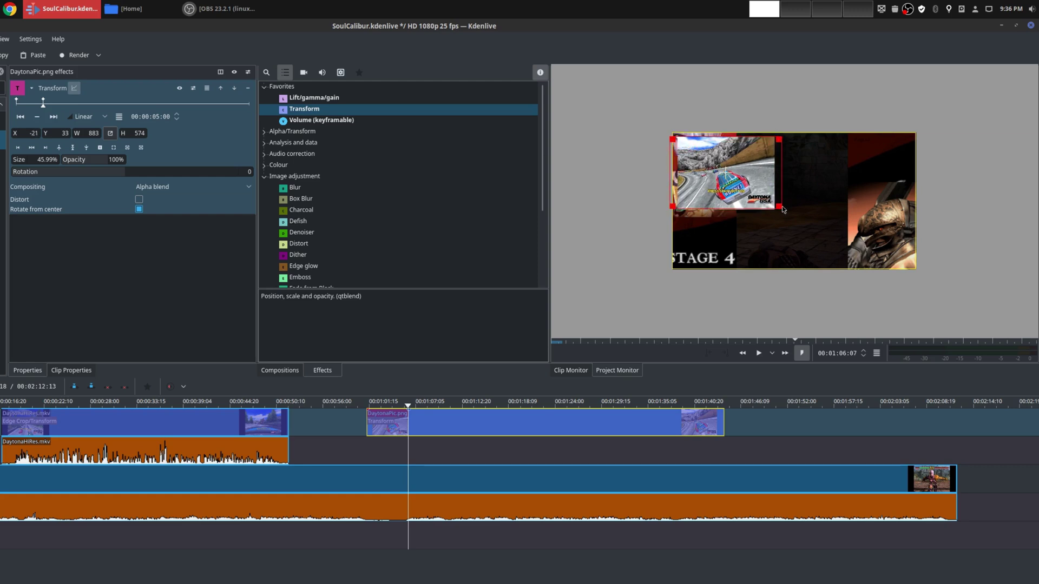
left_click_drag(779, 207, 771, 201)
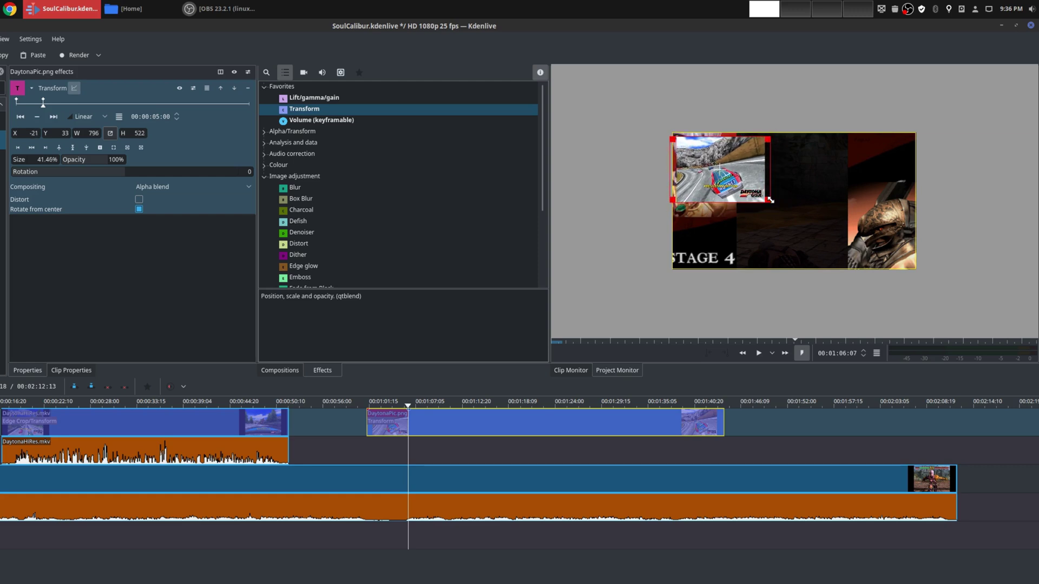
left_click(346, 410)
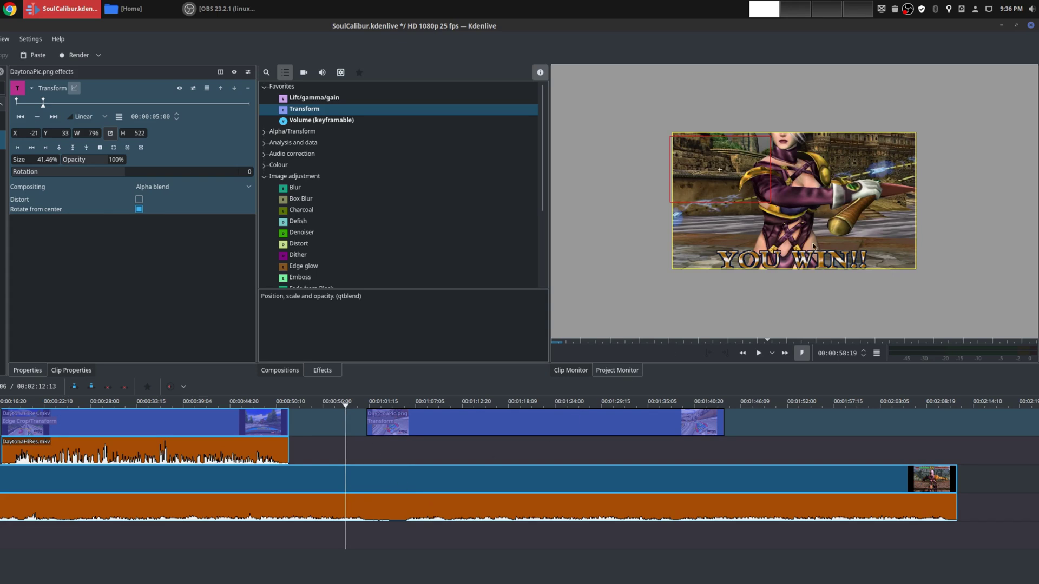
left_click(544, 515)
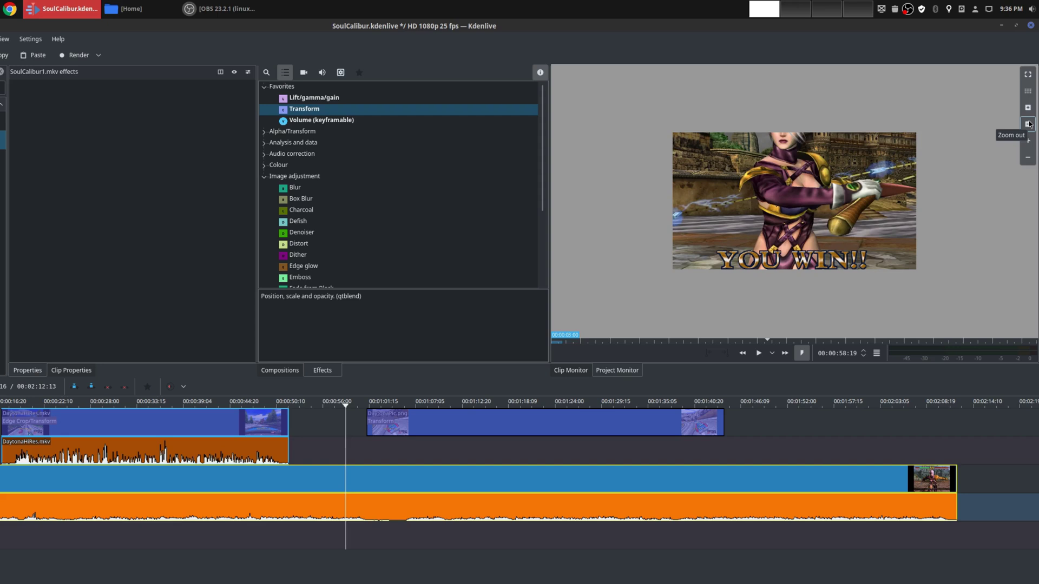
left_click(1028, 109)
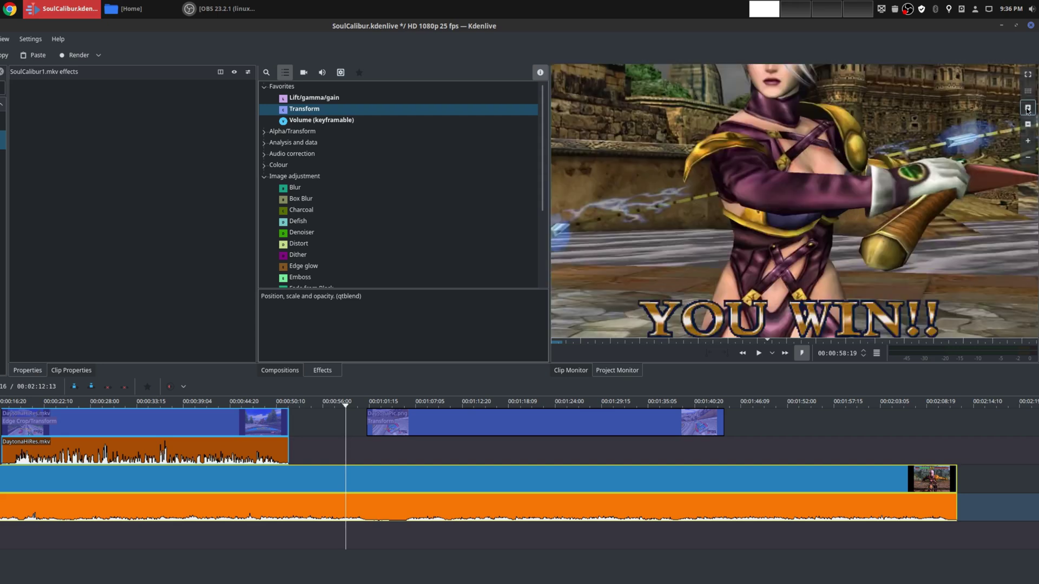
left_click(1029, 76)
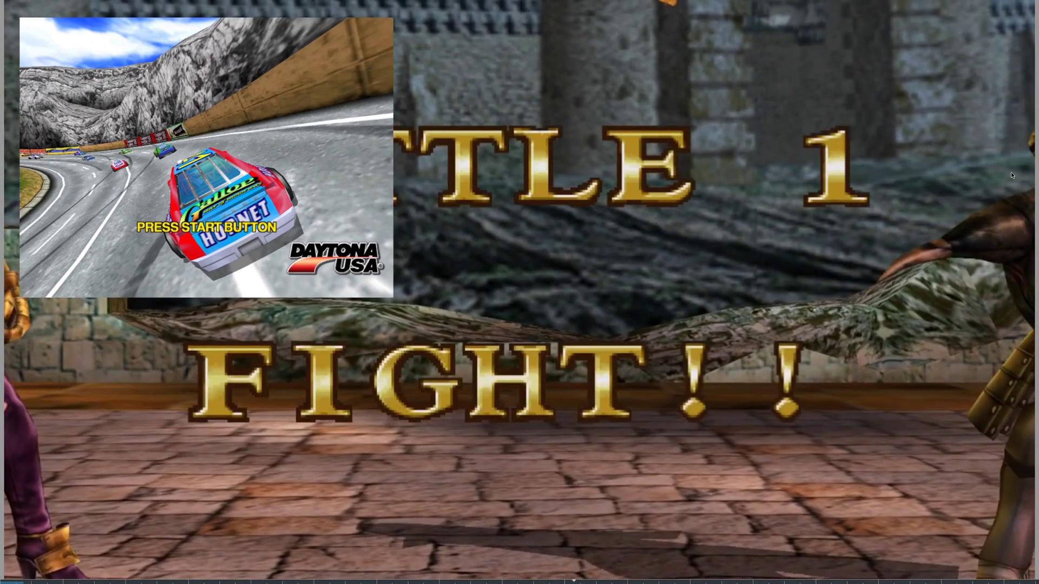
key("Escape")
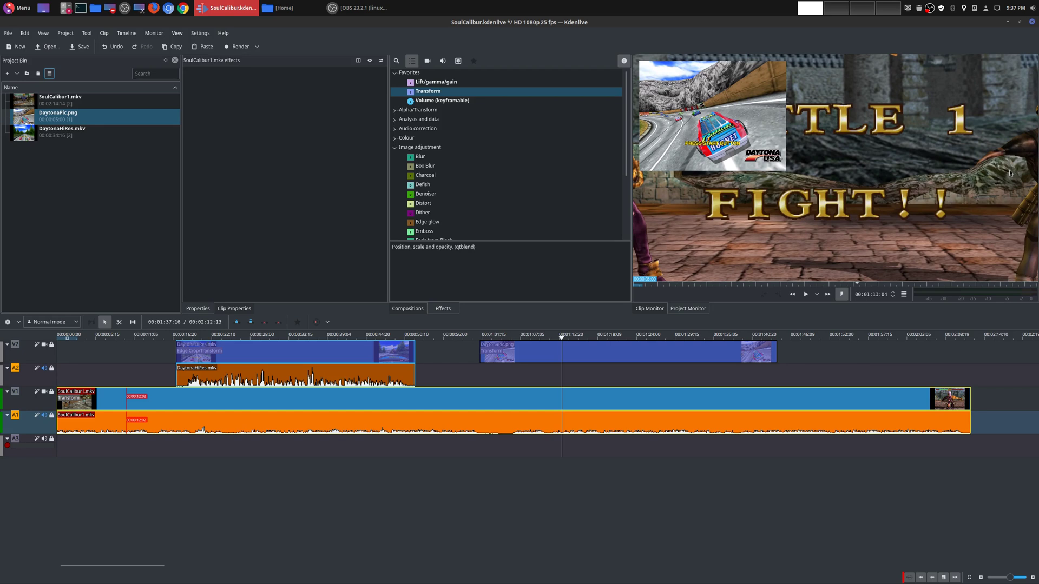